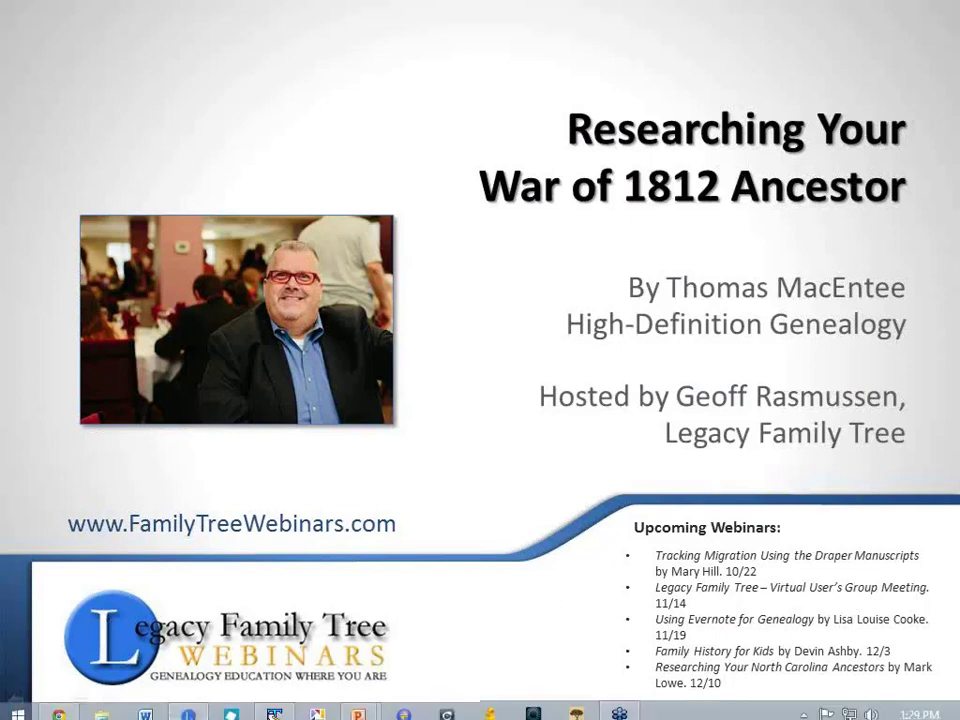
- Bring the Legacy Family Tree window in front of the PowerPoint slideshow
click(189, 706)
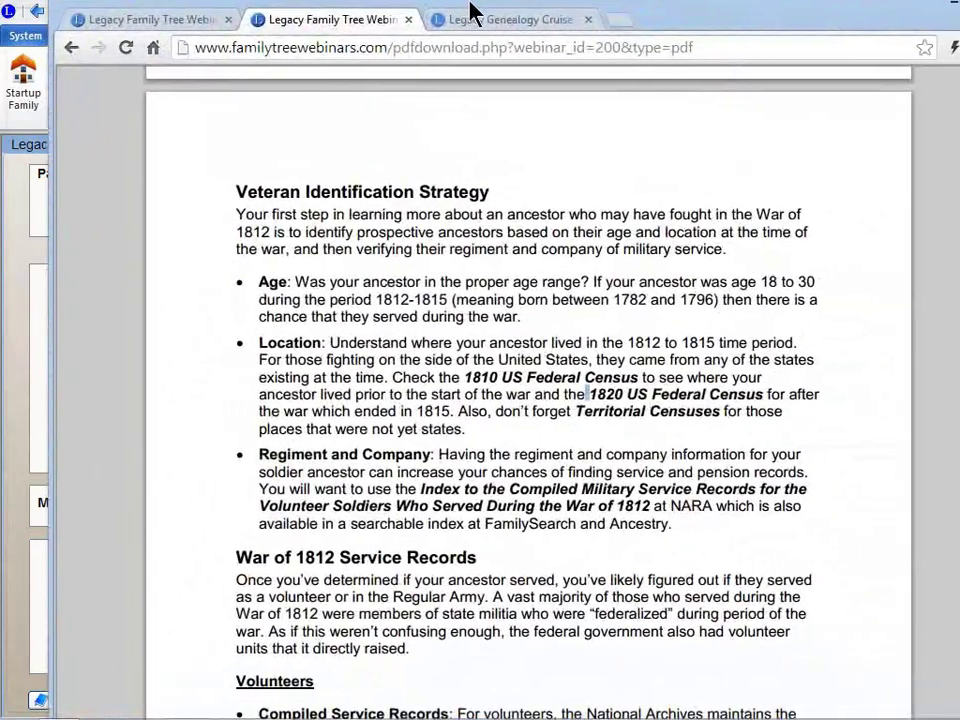
- Maximize the browser and return to the War of 1812 PDF syllabus's Veteran Identification Strategy page
double_click(471, 11)
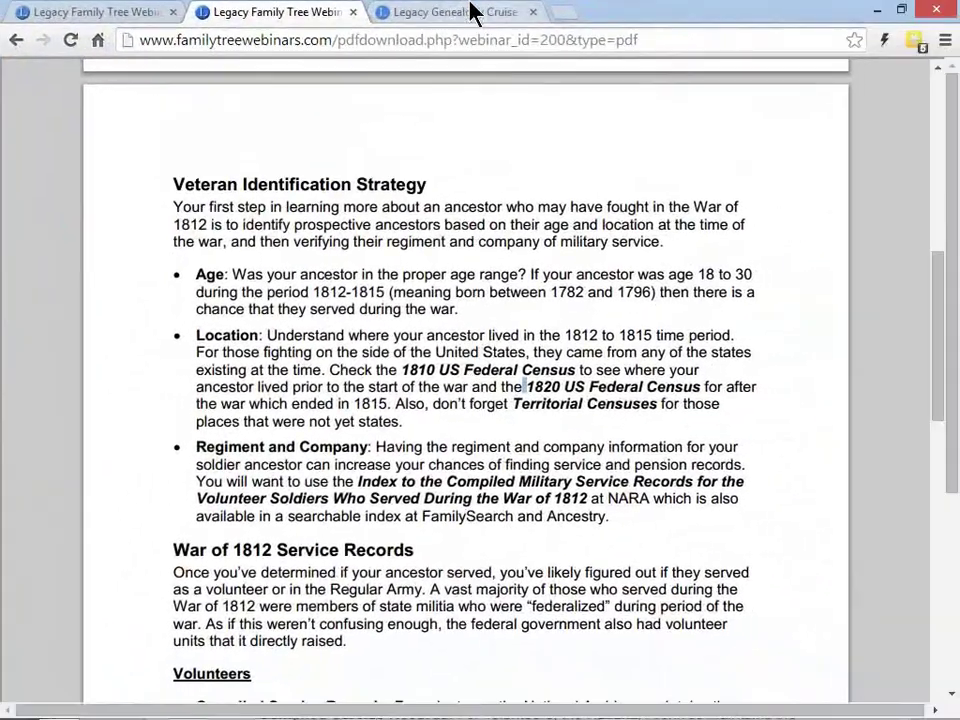
click(105, 17)
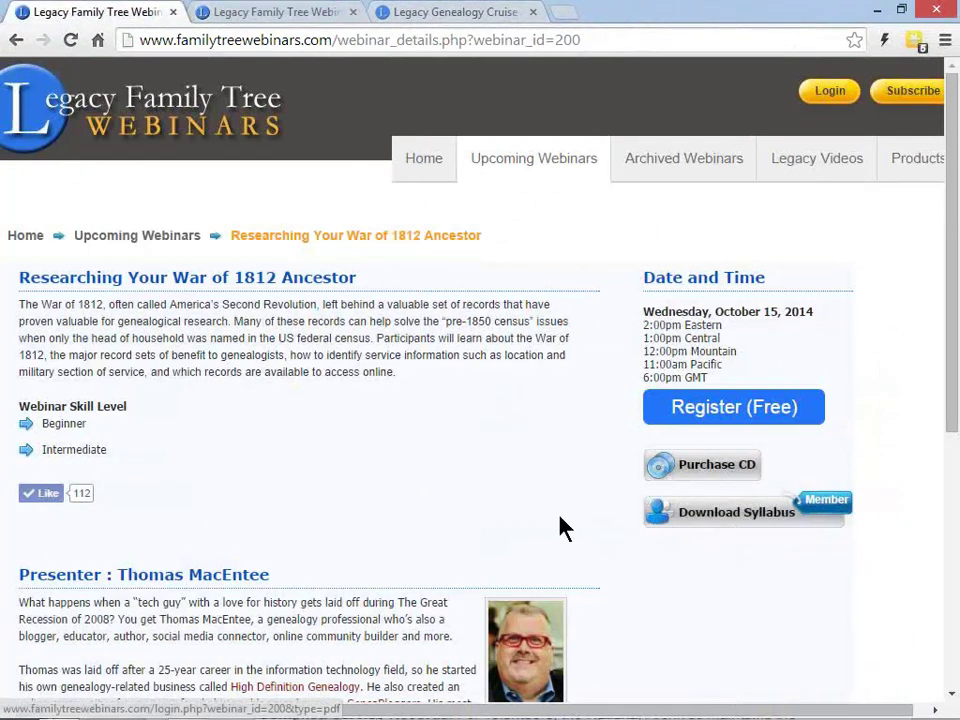
click(266, 12)
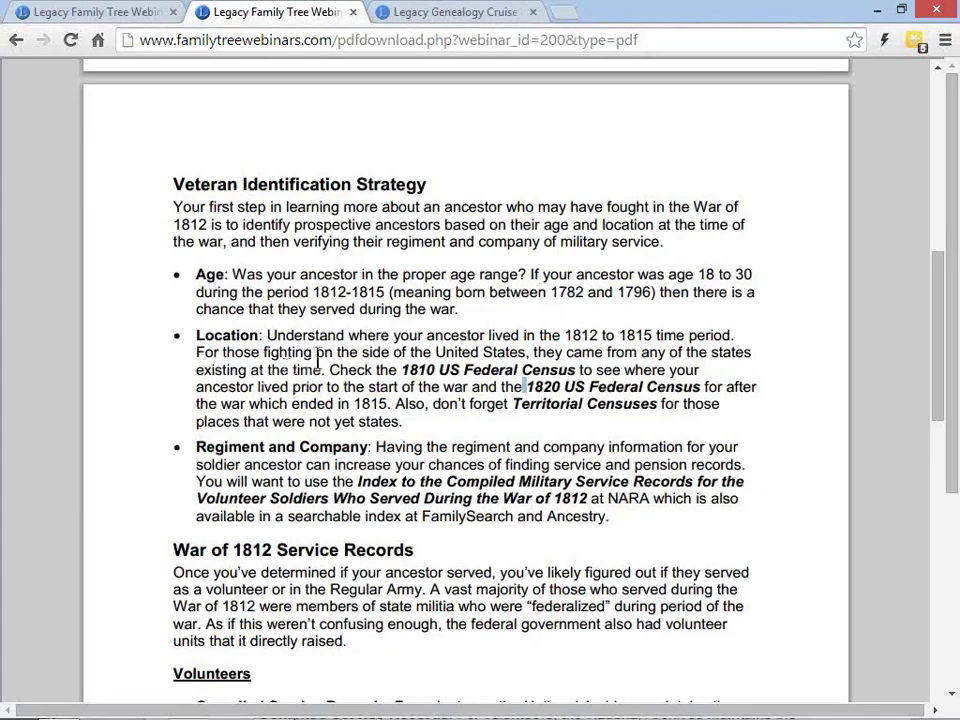
- Switch back to Legacy and open the Census List search from the Search tools
key(alt+Tab)
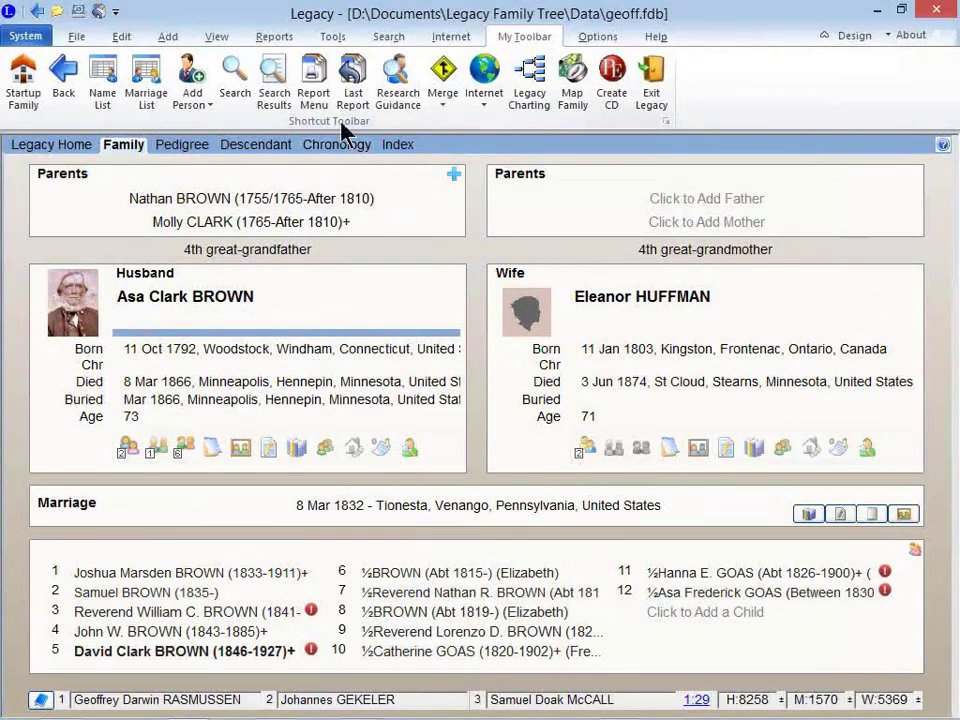
click(388, 37)
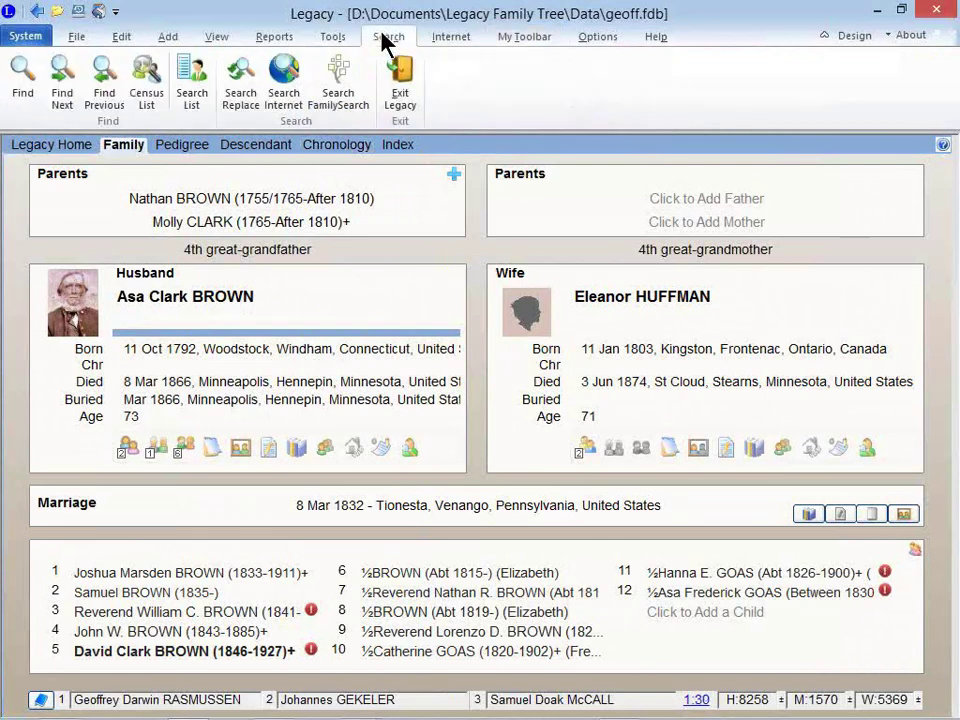
click(146, 104)
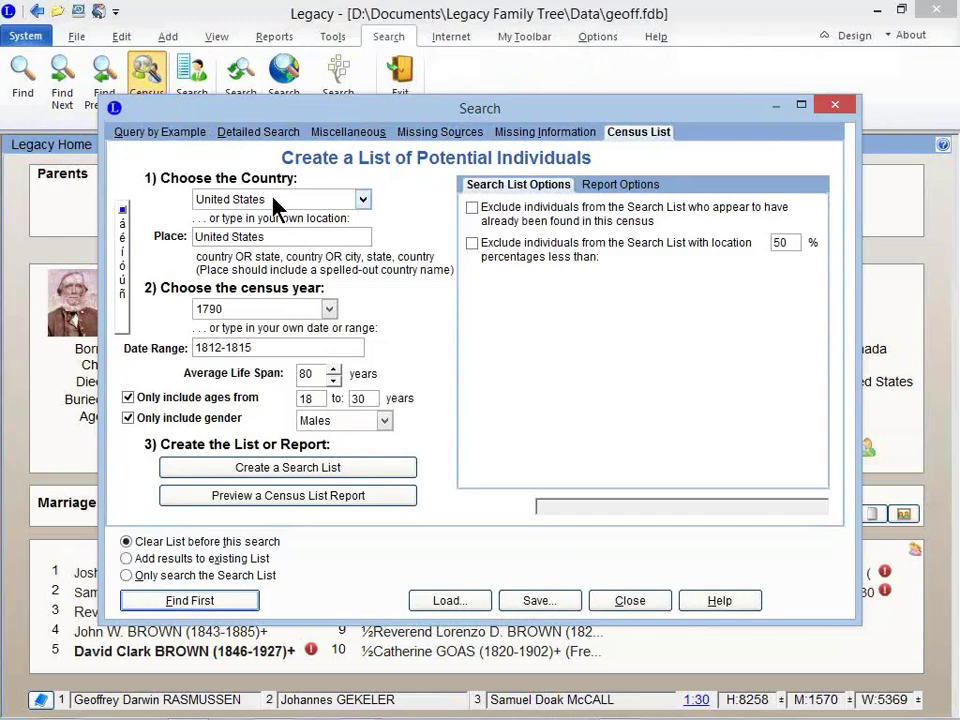
- Browse the census country list and keep United States selected
click(360, 199)
scroll(370, 310, up, 3)
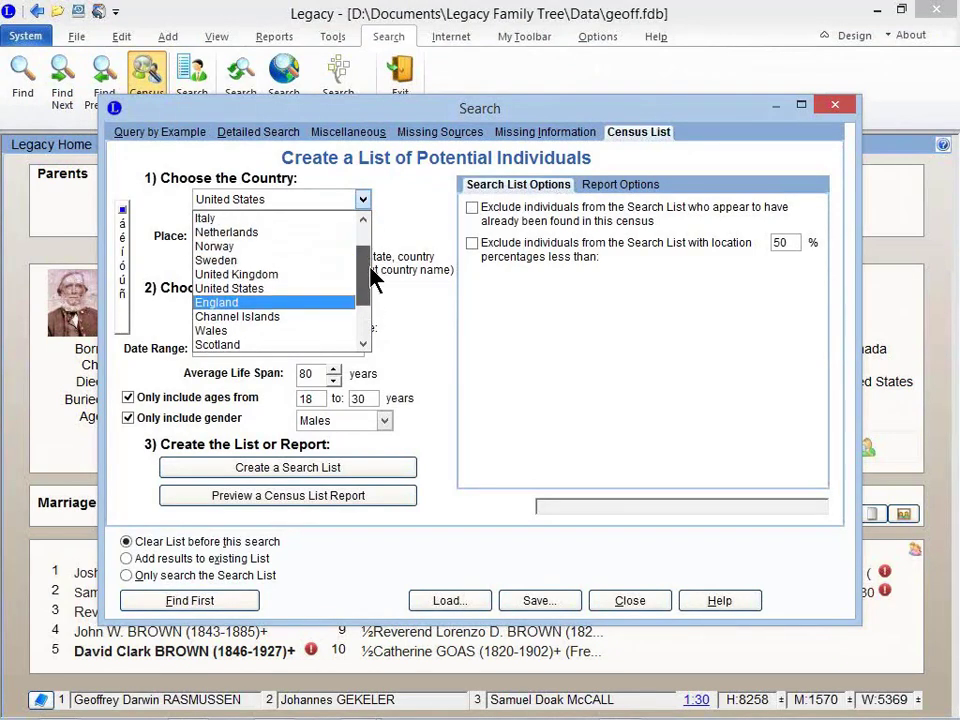
scroll(371, 332, down, 3)
click(405, 233)
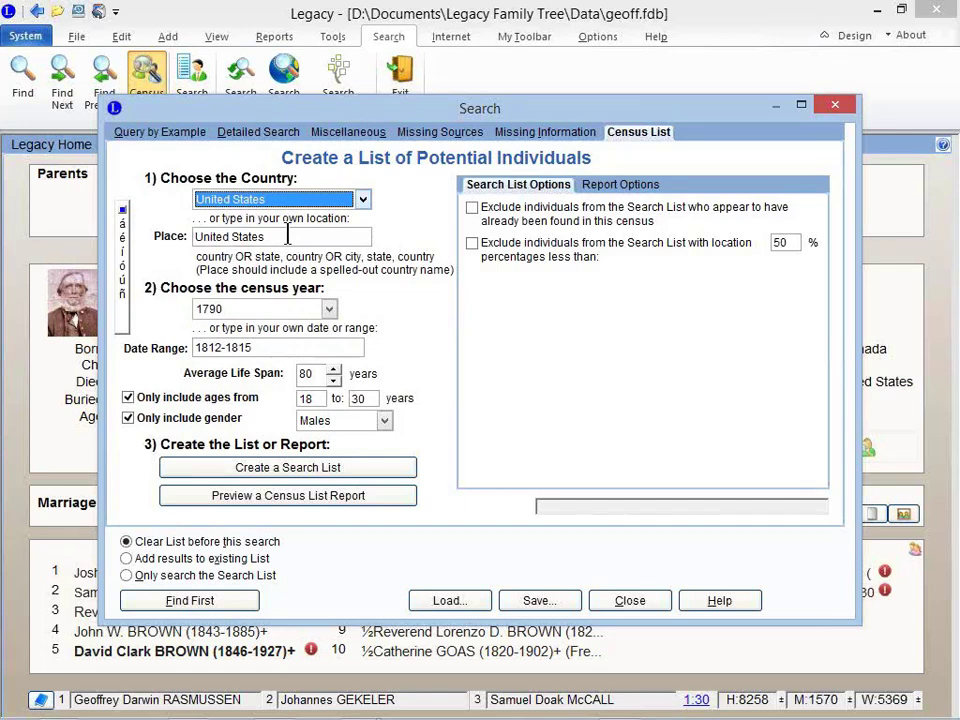
- Try England with the 1841 census year, then switch the country back to United States
click(315, 200)
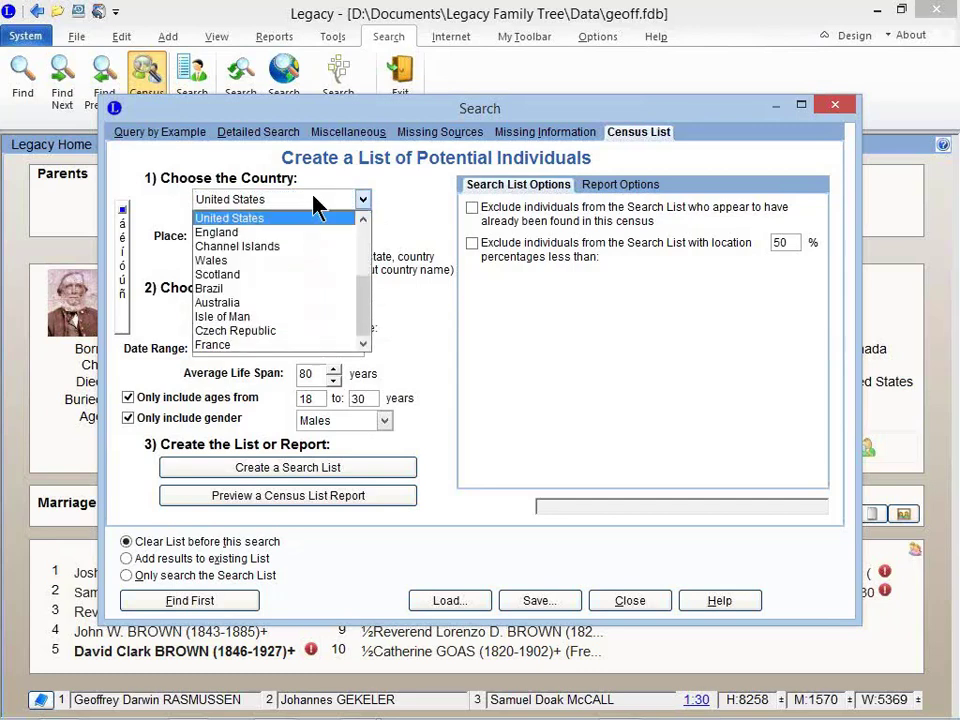
click(303, 232)
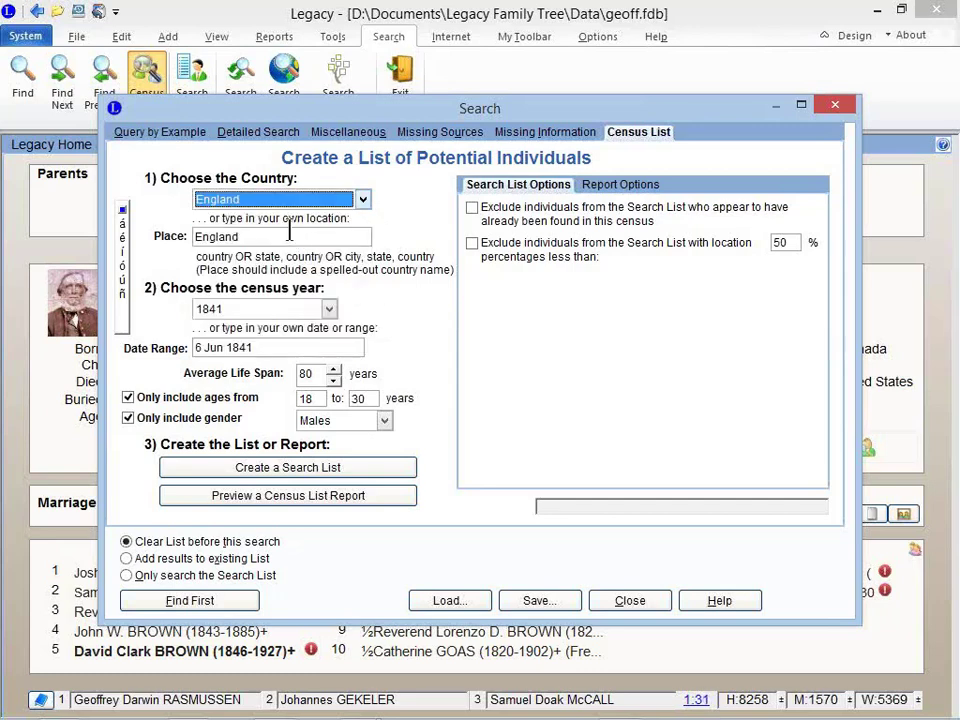
drag(242, 237, 185, 243)
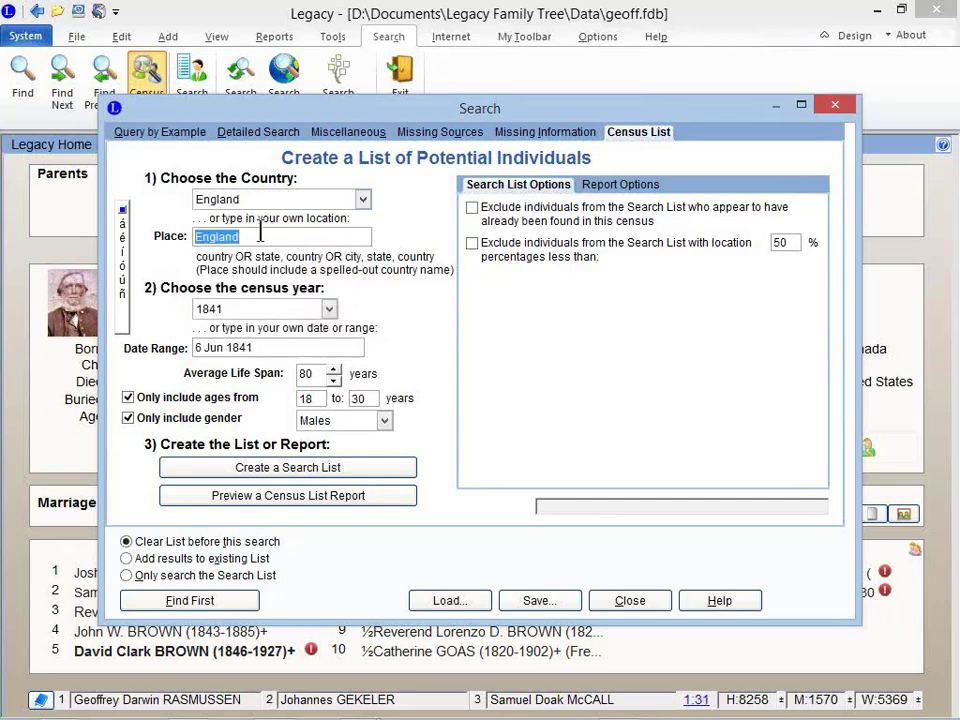
click(270, 309)
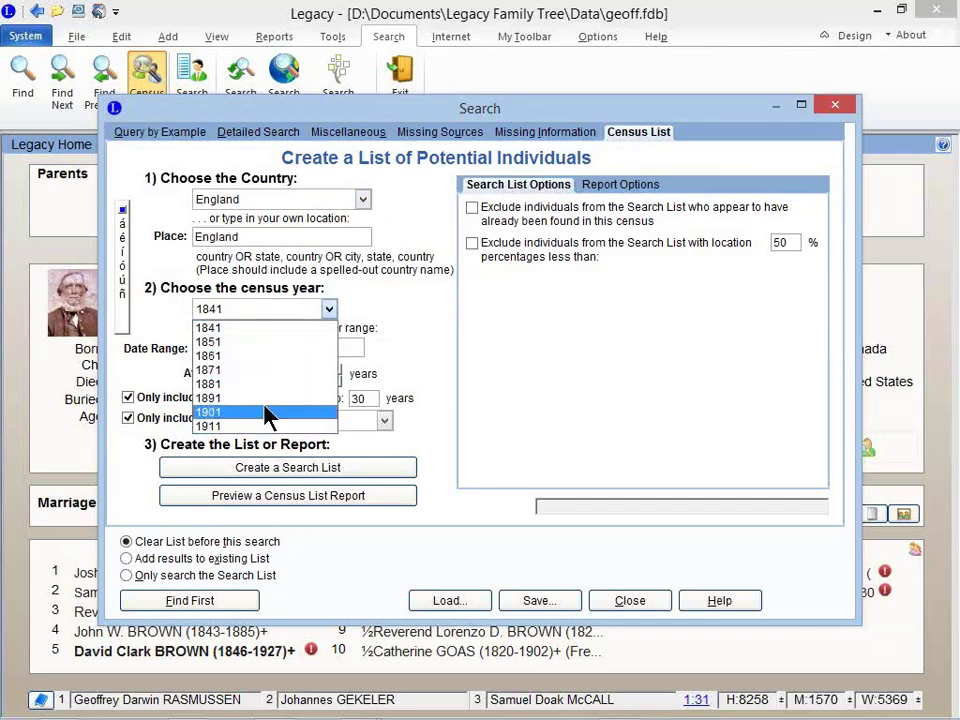
click(348, 318)
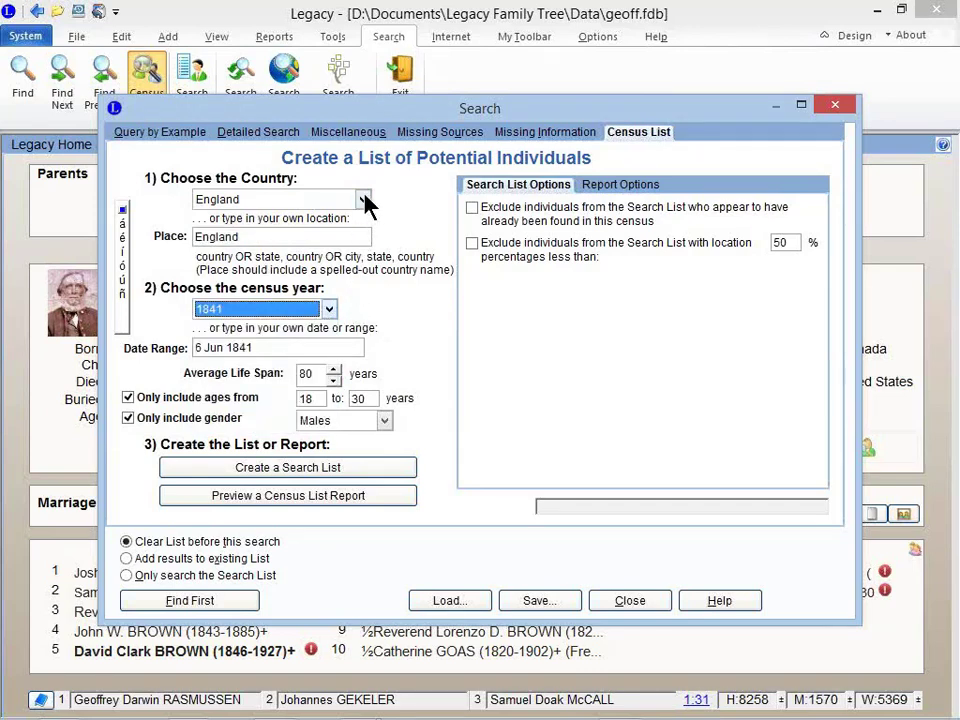
click(363, 201)
click(344, 218)
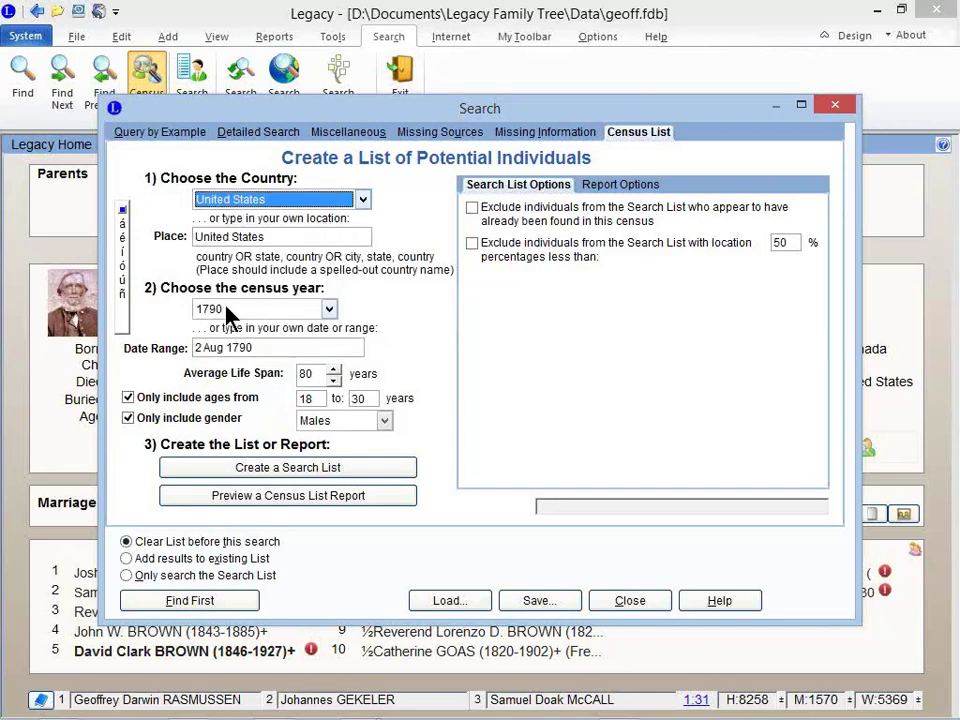
- Highlight the 1812-1815 service period in the syllabus's Age guideline, then return to Legacy
key(alt+Tab)
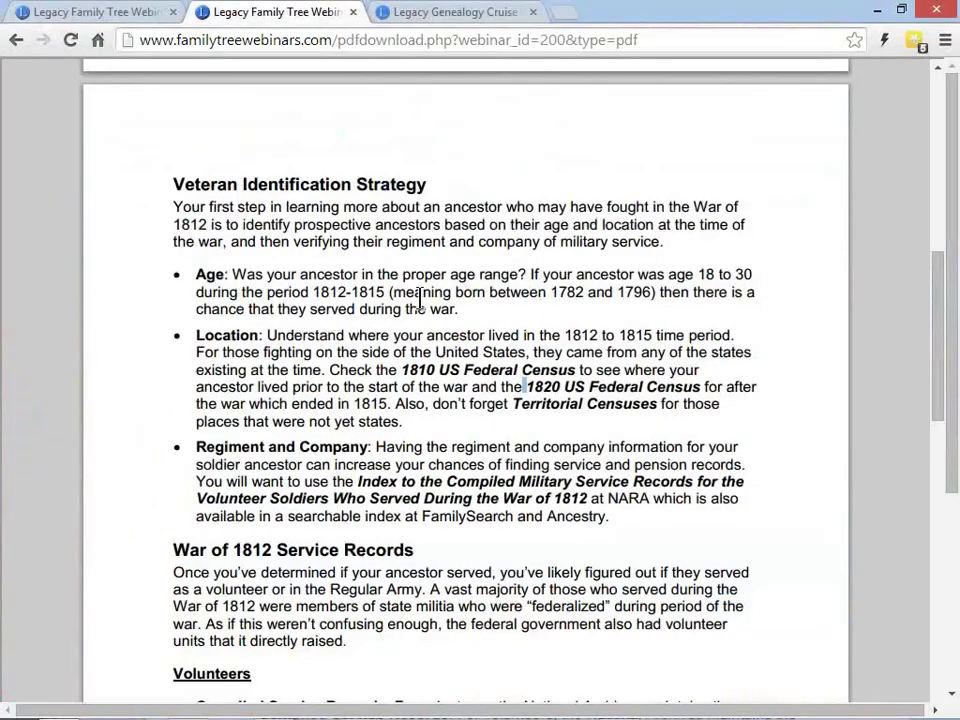
drag(380, 292, 314, 292)
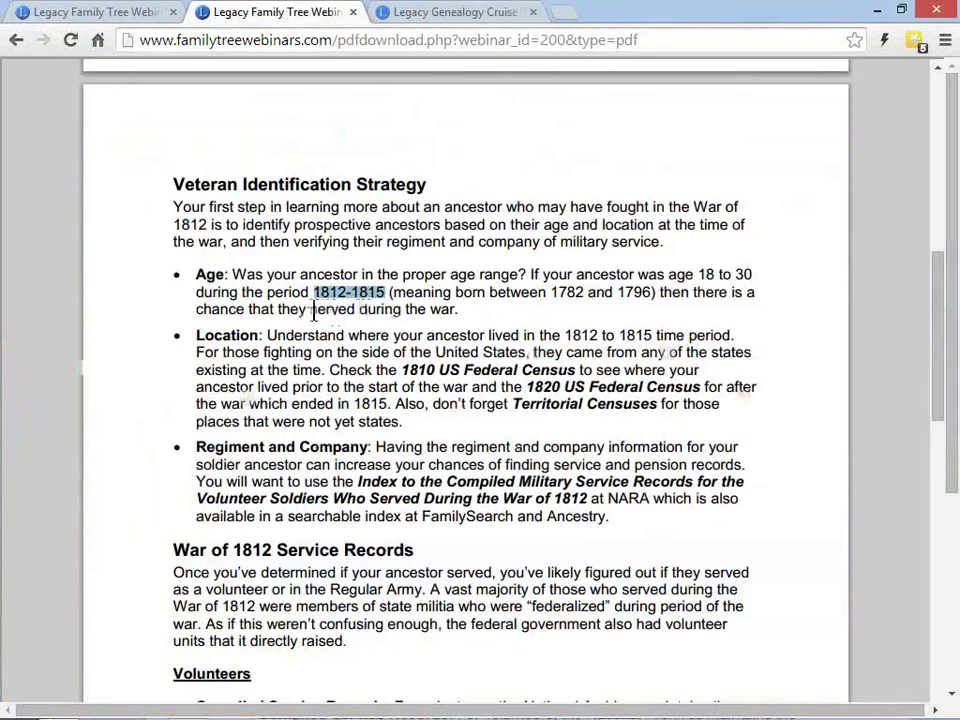
key(alt+Tab)
- Replace the 2 Aug 1790 date range with 1812-1815, then return to the syllabus
drag(254, 348, 197, 349)
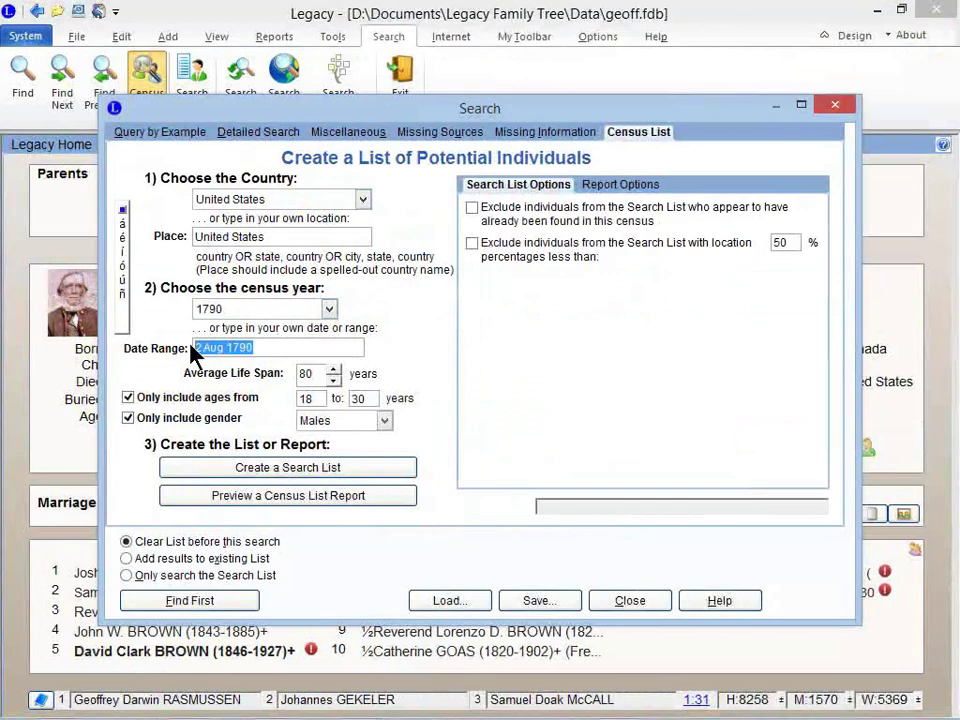
text(1812-1815)
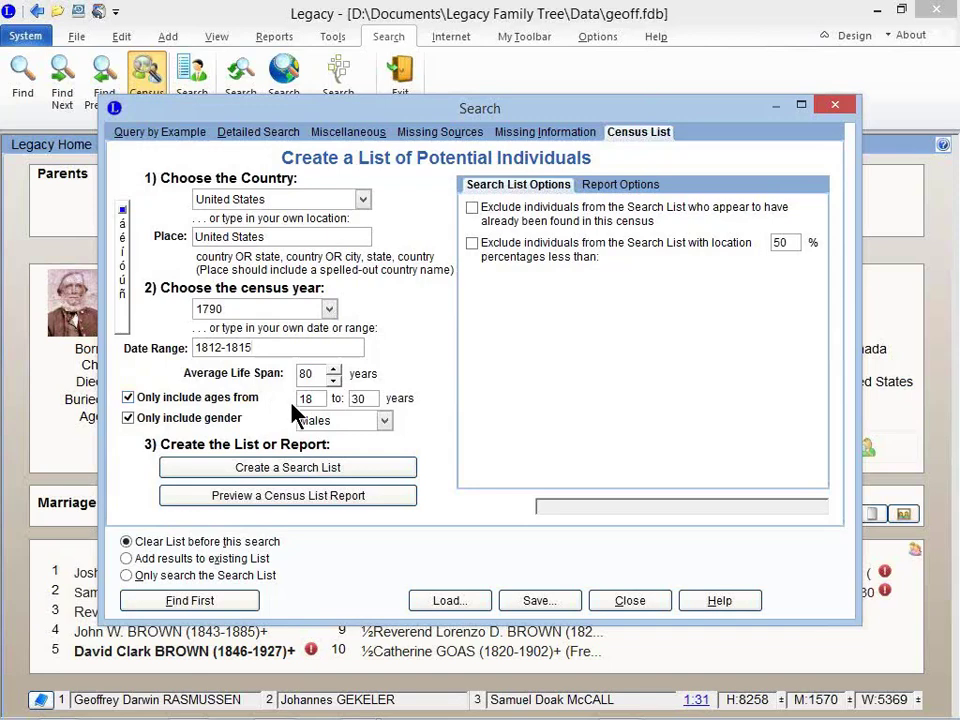
key(alt+Tab)
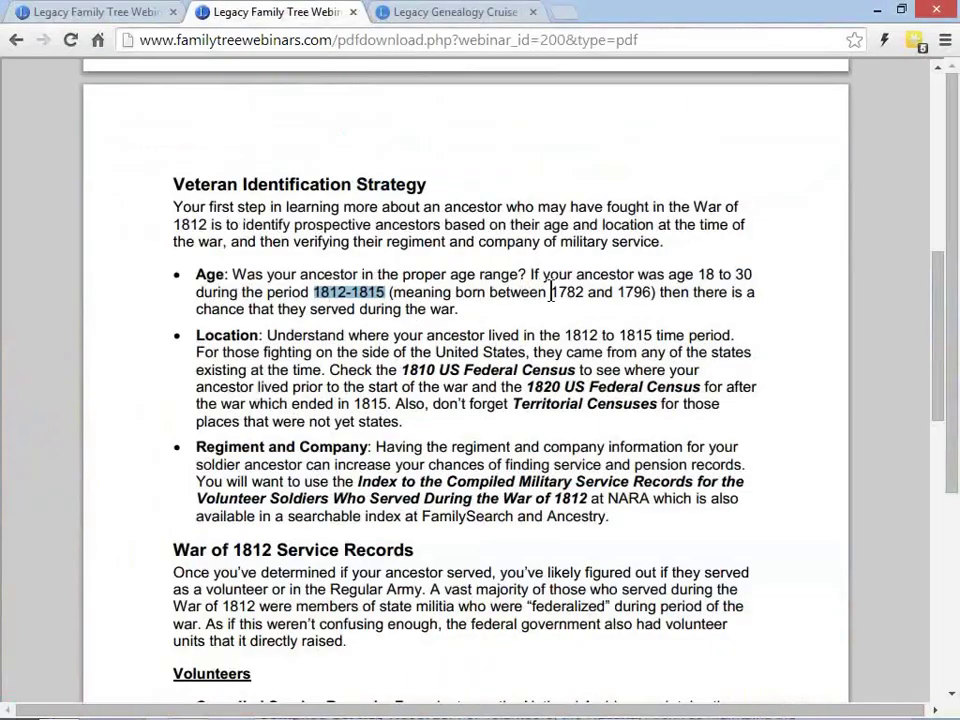
- Highlight '18 to 30' in the syllabus's Age bullet and return to the census search
drag(697, 274, 745, 272)
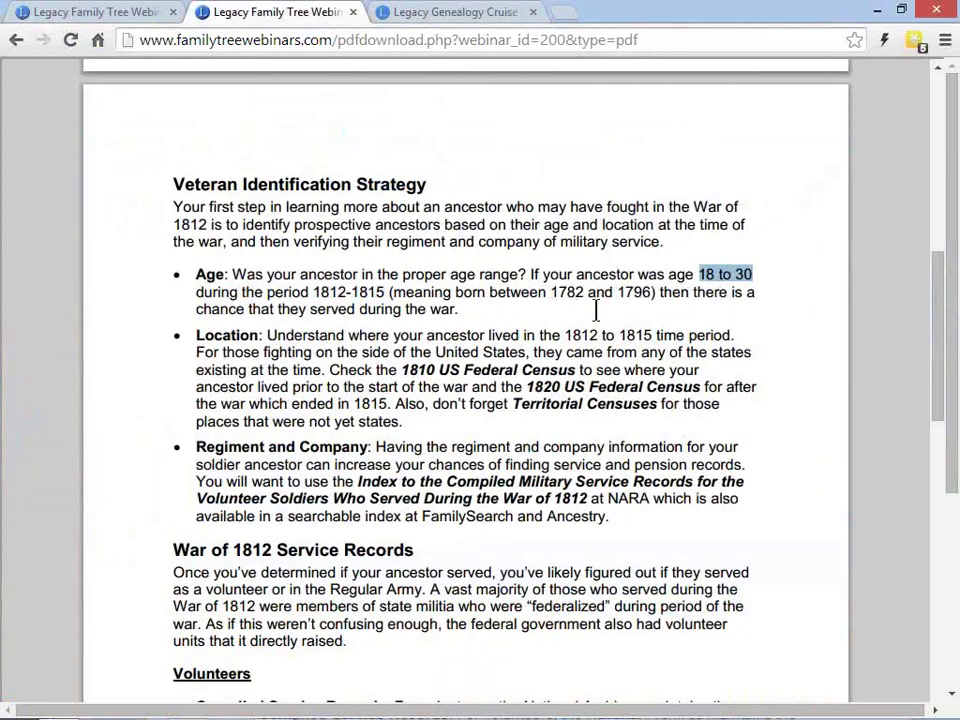
key(alt+Tab)
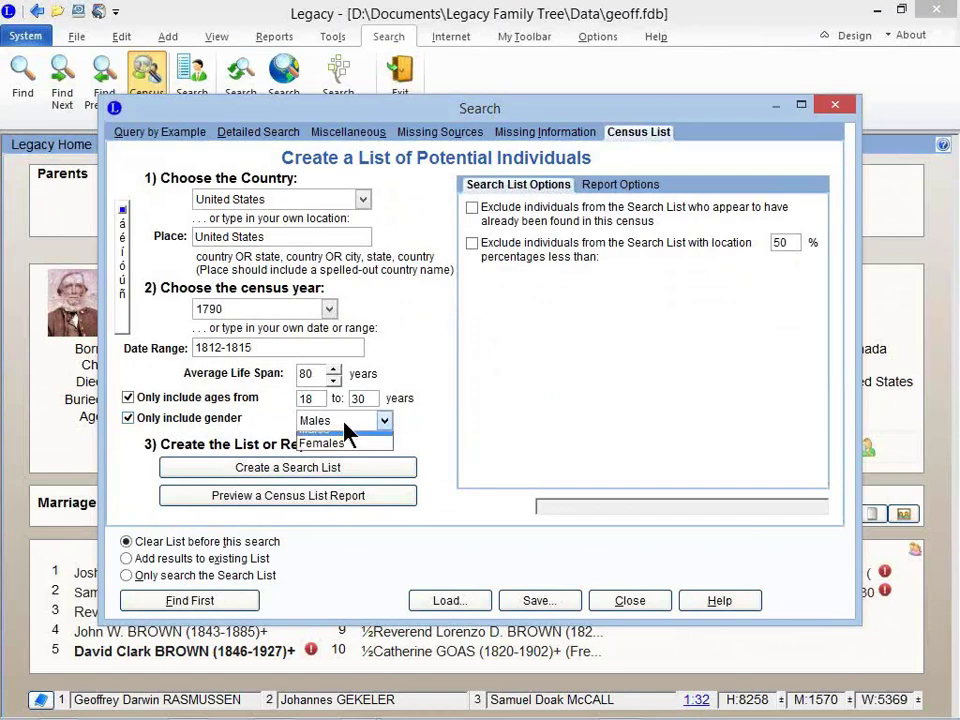
- Restrict the census search to Males only
click(355, 438)
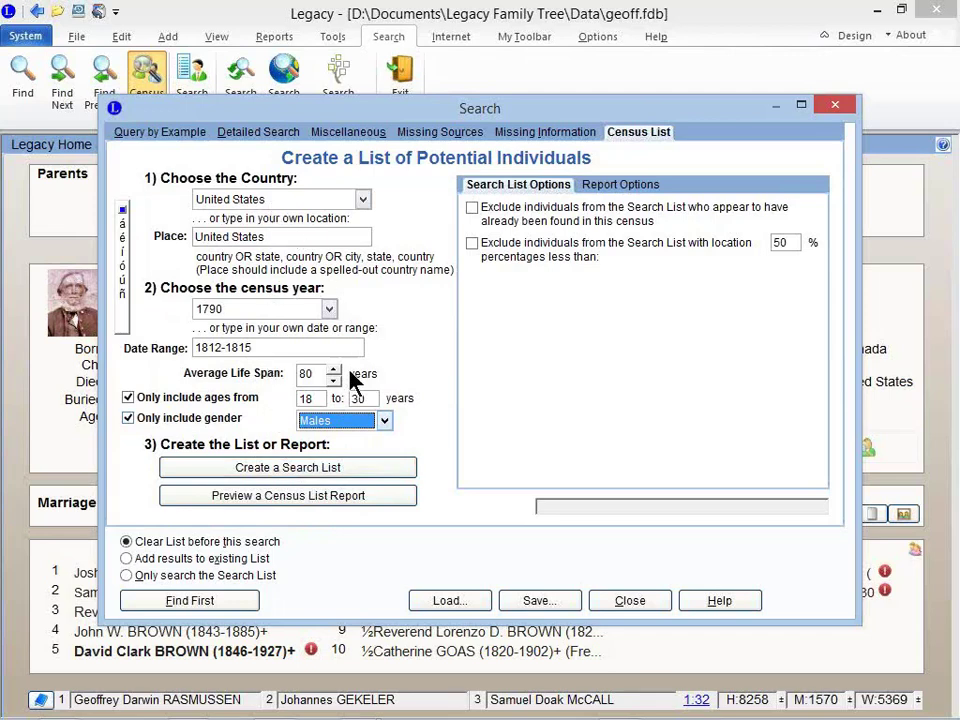
click(292, 470)
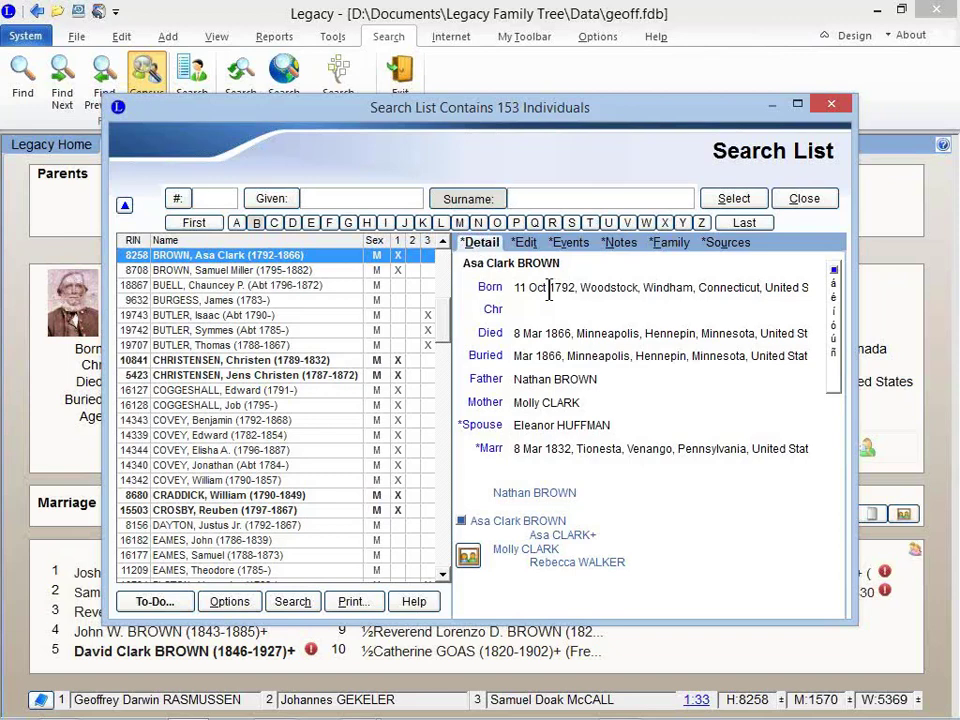
double_click(558, 287)
click(312, 270)
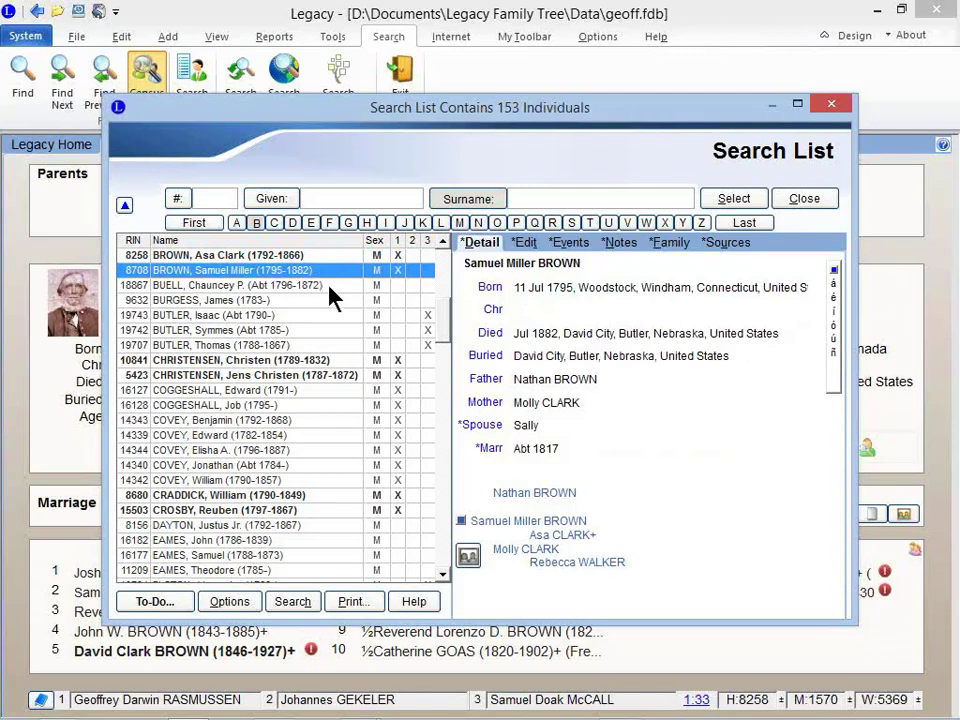
click(300, 285)
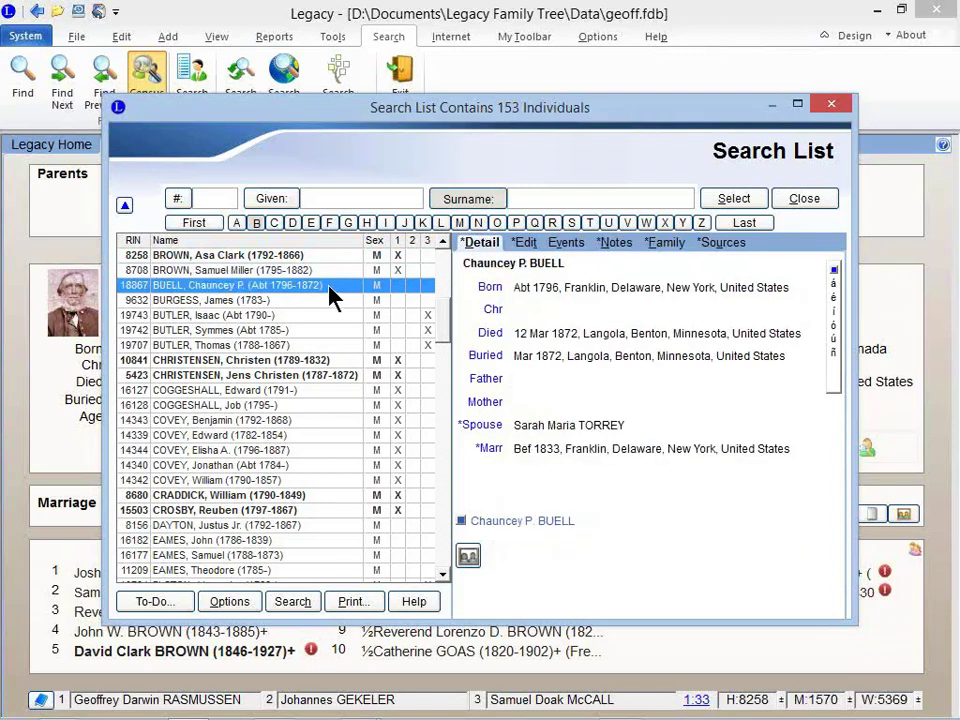
click(330, 300)
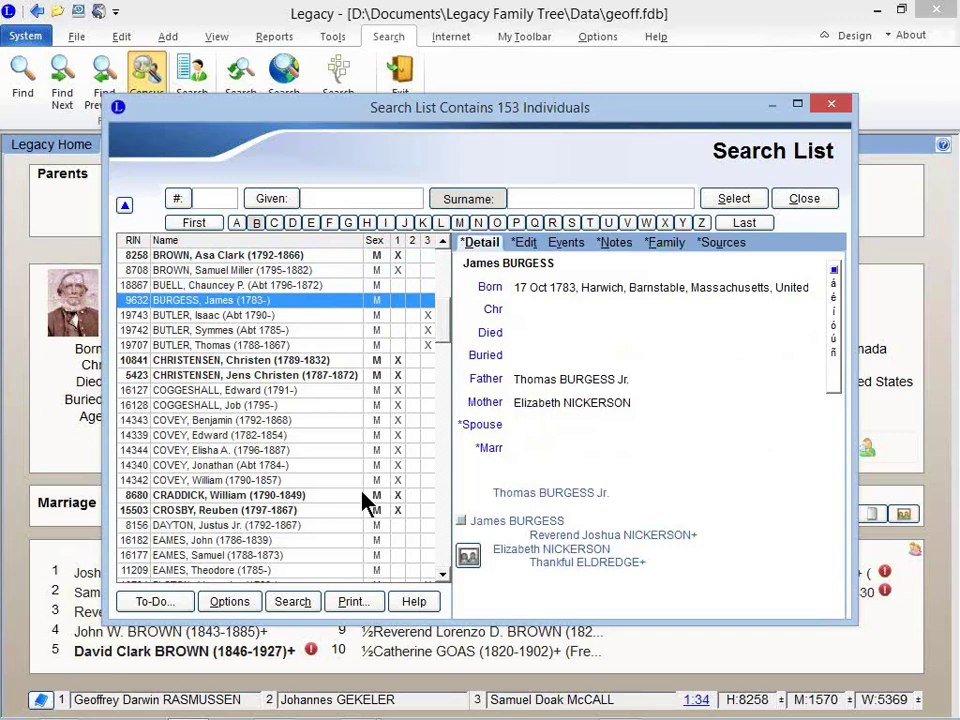
- Describe Tag 7 as 'War of 1812 candidates' and apply it to everyone in the search list
click(241, 601)
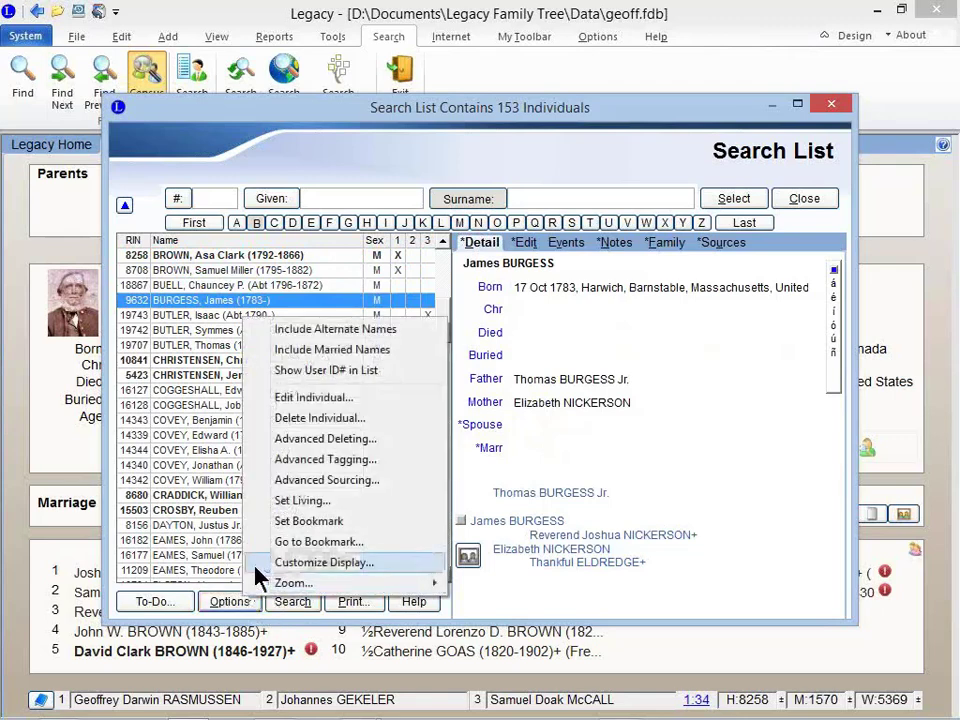
click(321, 461)
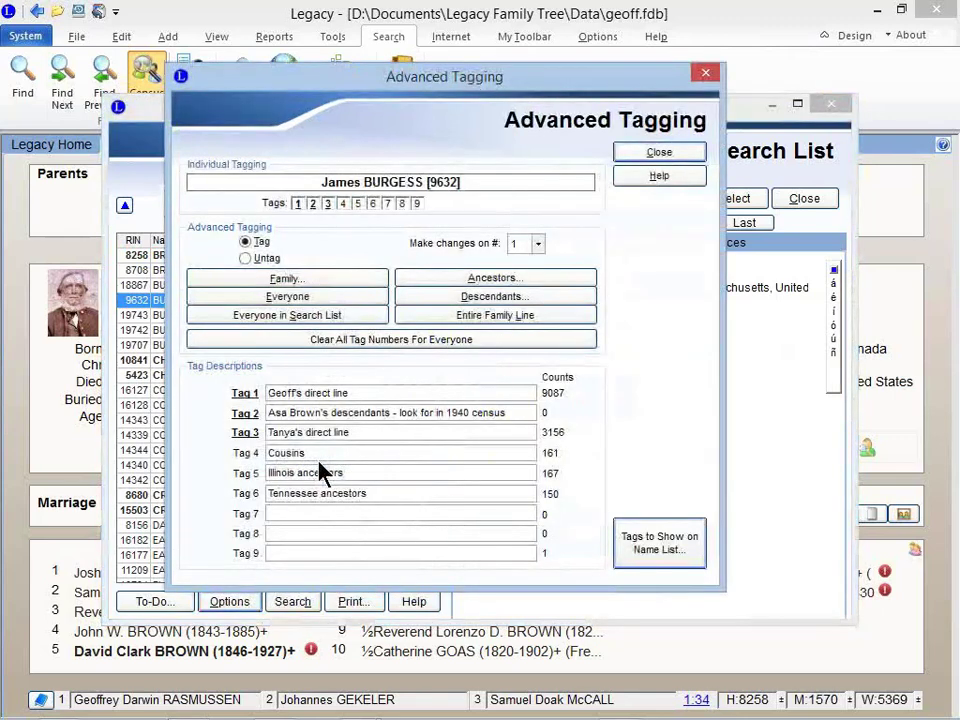
click(326, 513)
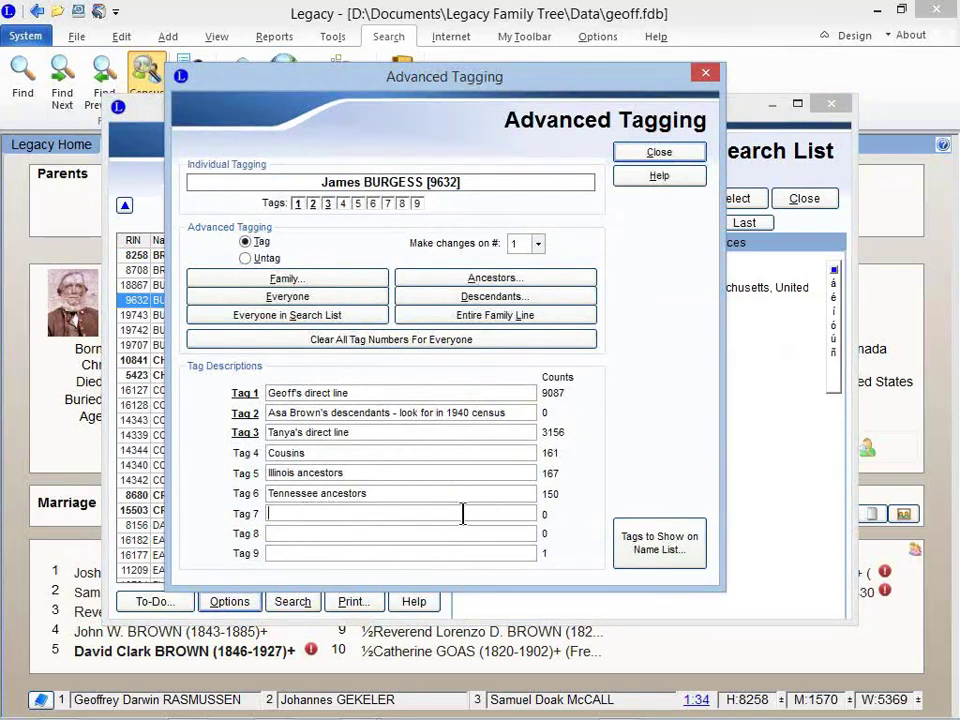
text(War of 1812 candidates)
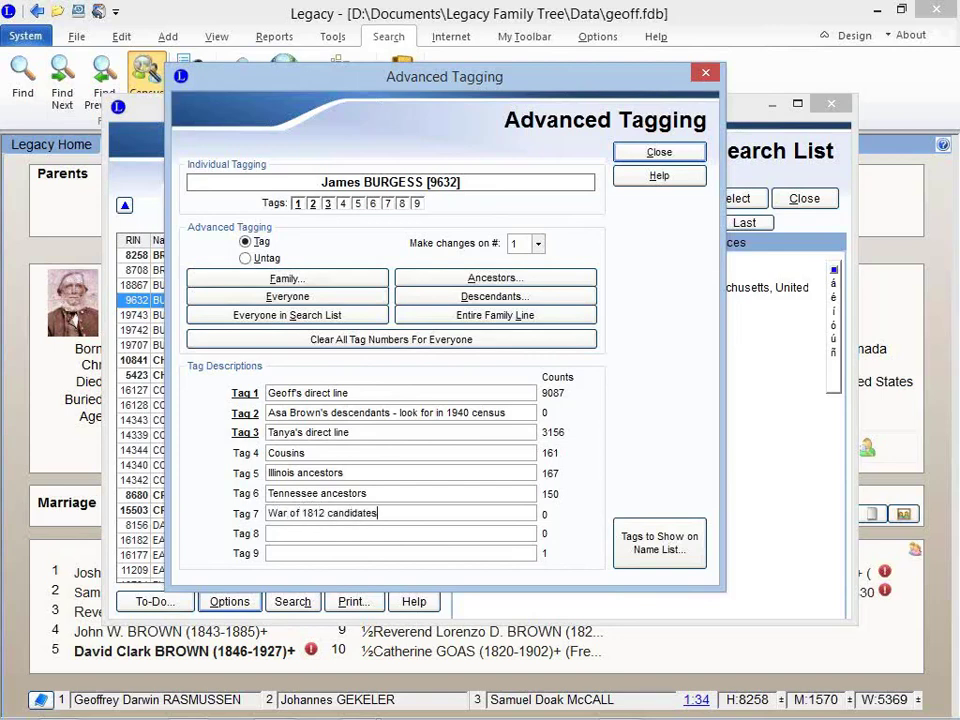
click(536, 244)
click(518, 340)
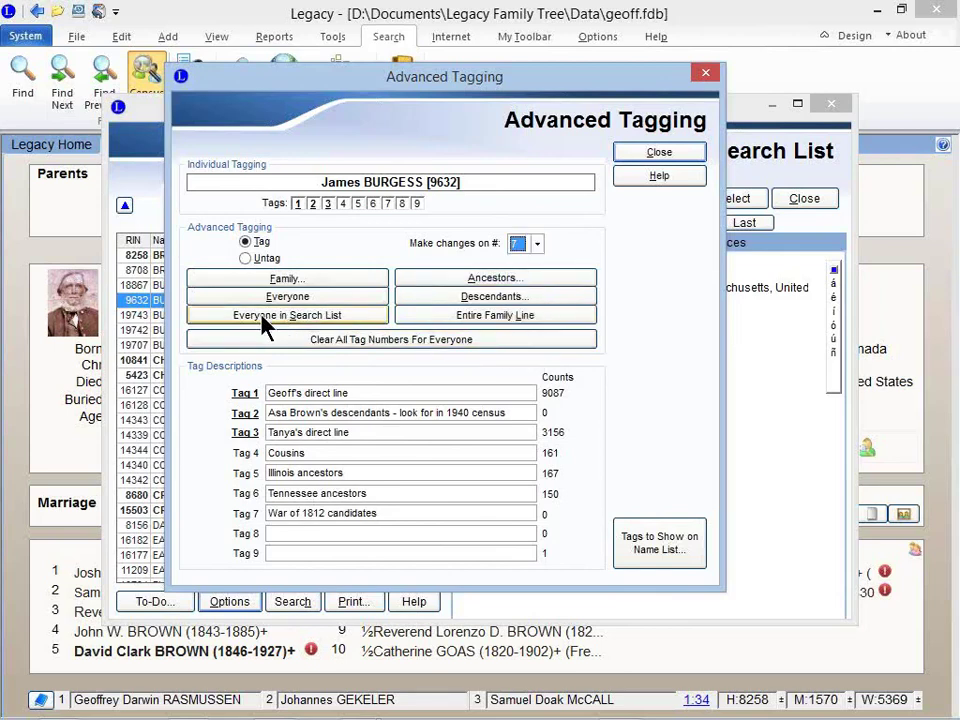
click(310, 322)
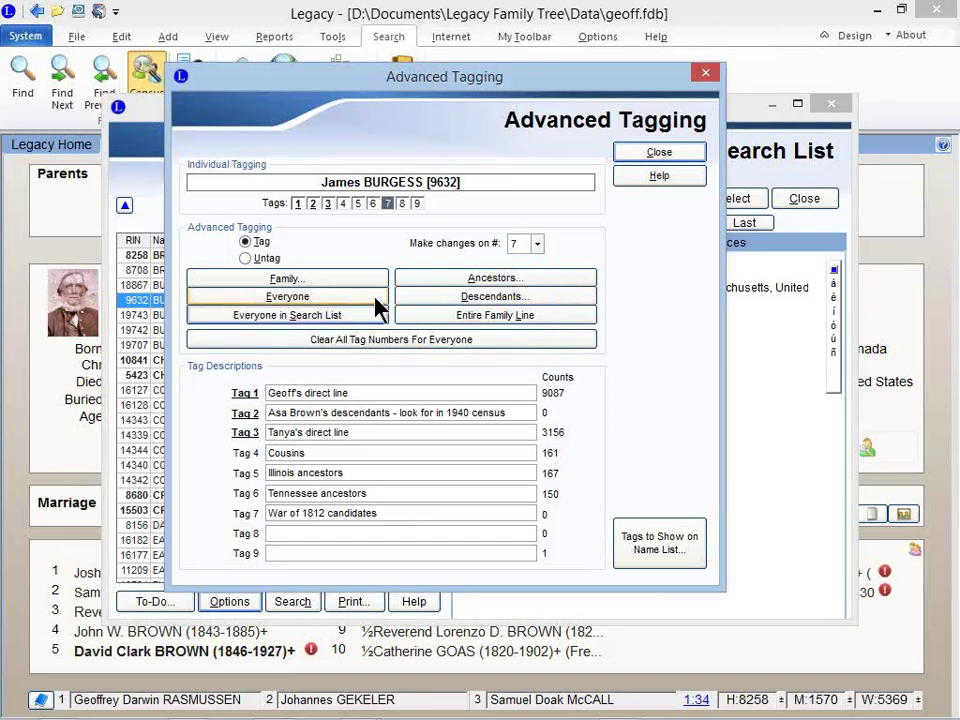
click(641, 153)
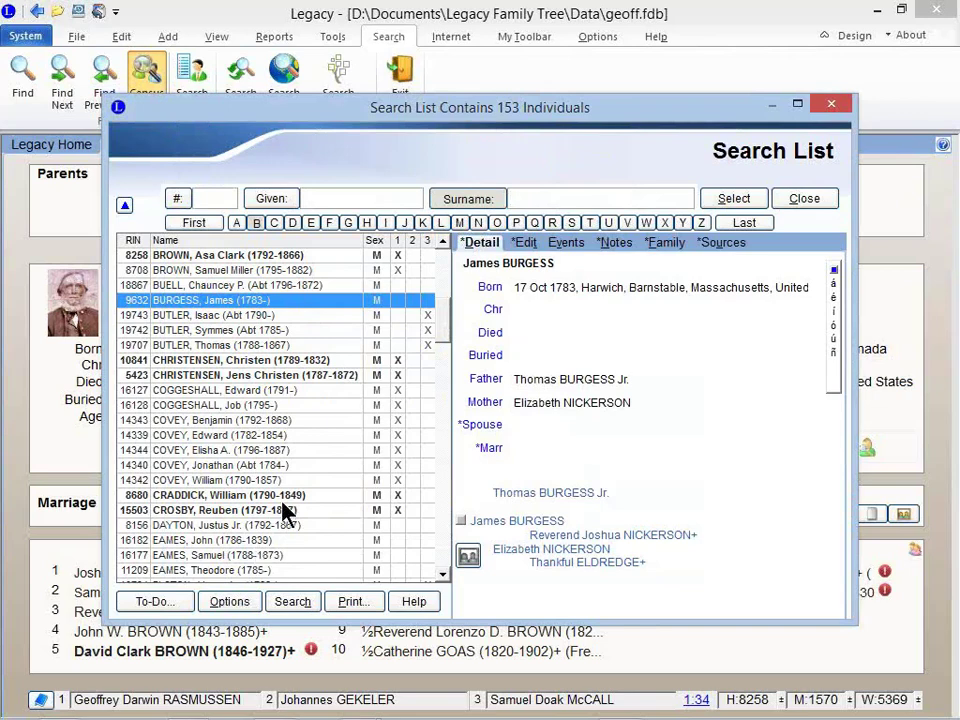
- Open the search list's report settings and check the Report Title on the Options tab
click(348, 604)
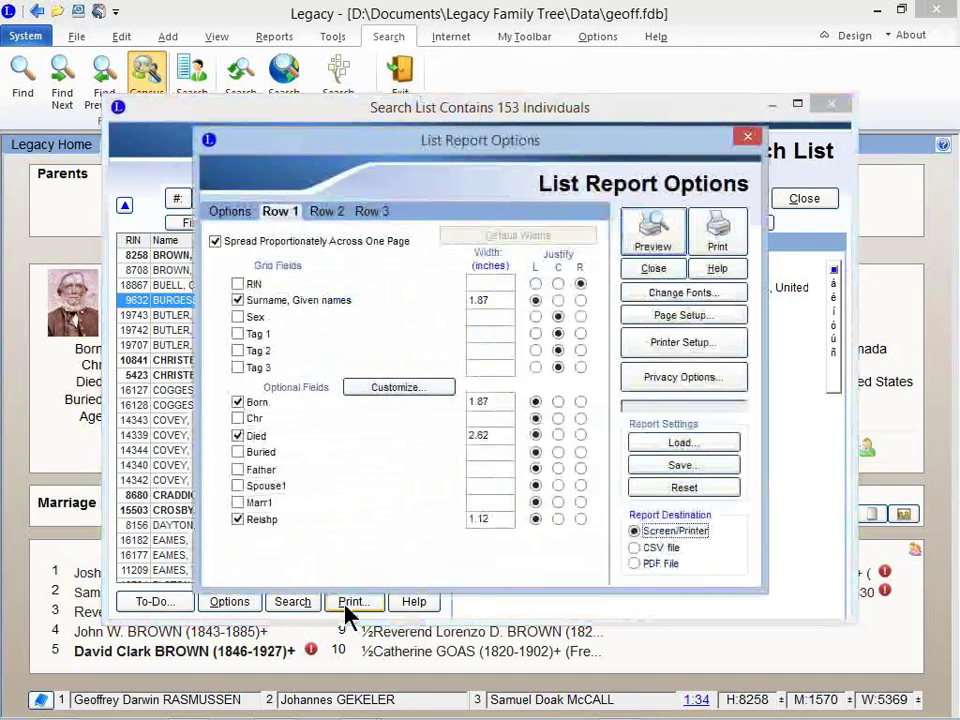
click(229, 213)
click(386, 253)
drag(381, 253, 205, 250)
click(386, 253)
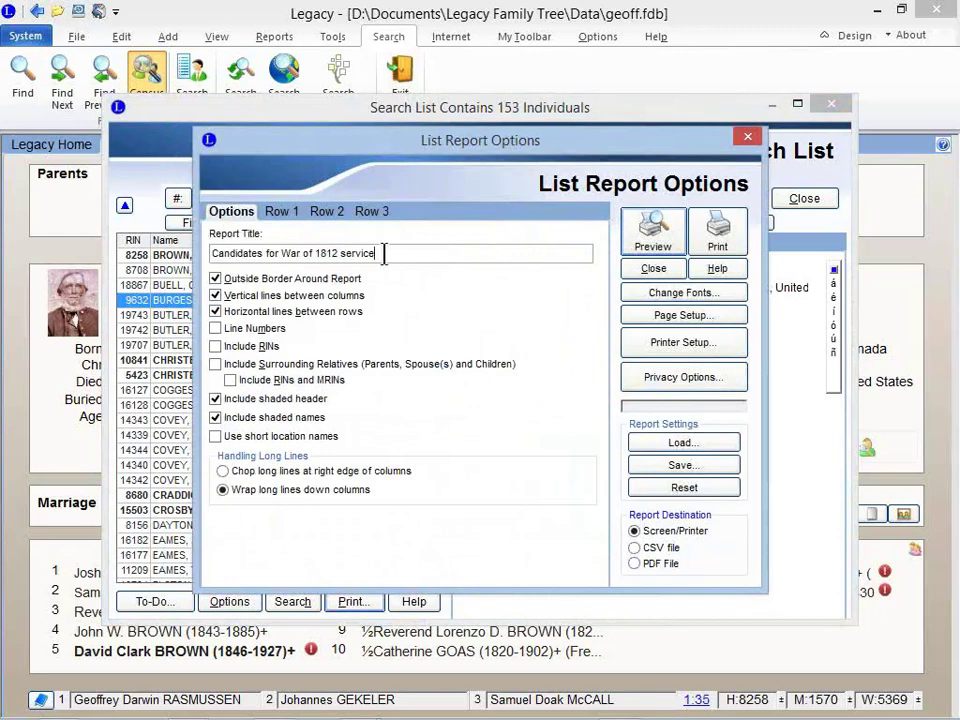
- Review the Row 1 columns and their field names, leaving the relationship field unchanged
click(283, 213)
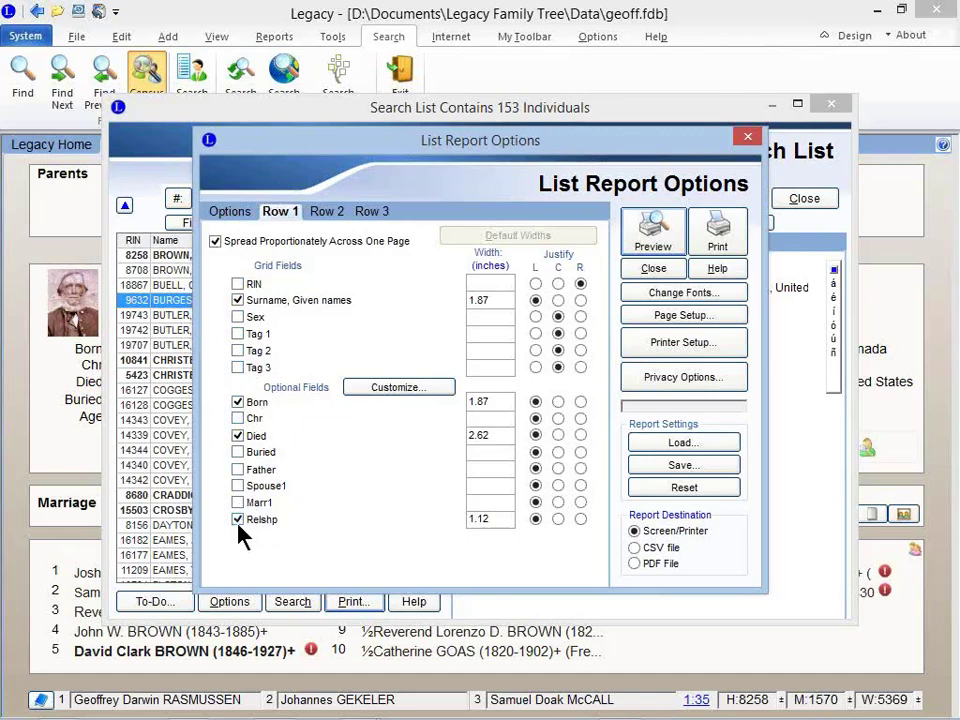
click(397, 389)
click(432, 489)
drag(648, 418, 639, 448)
click(486, 508)
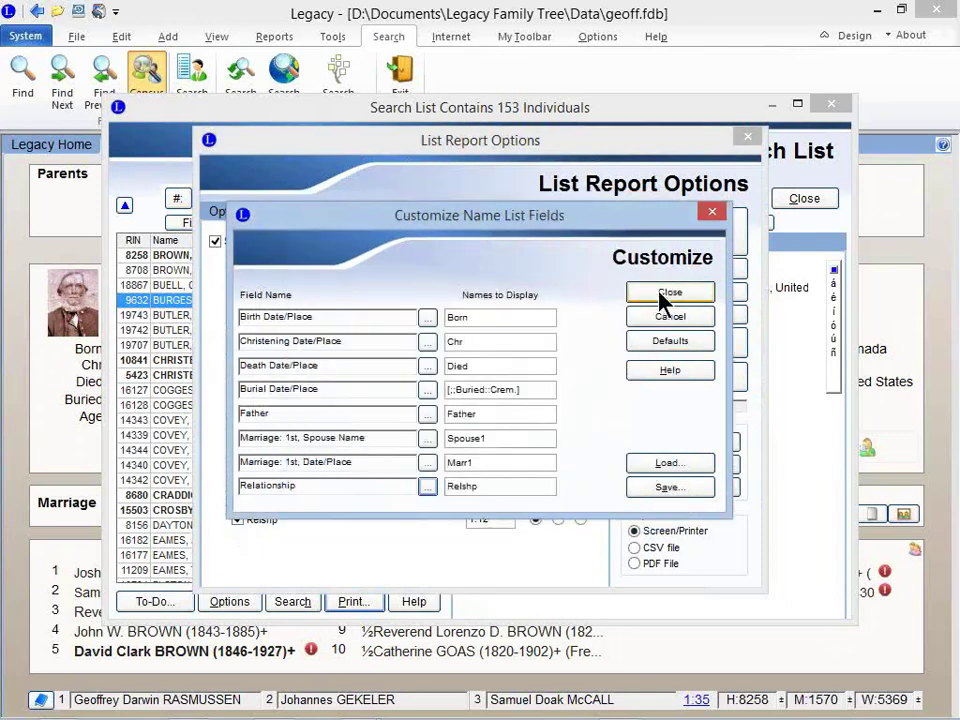
click(668, 295)
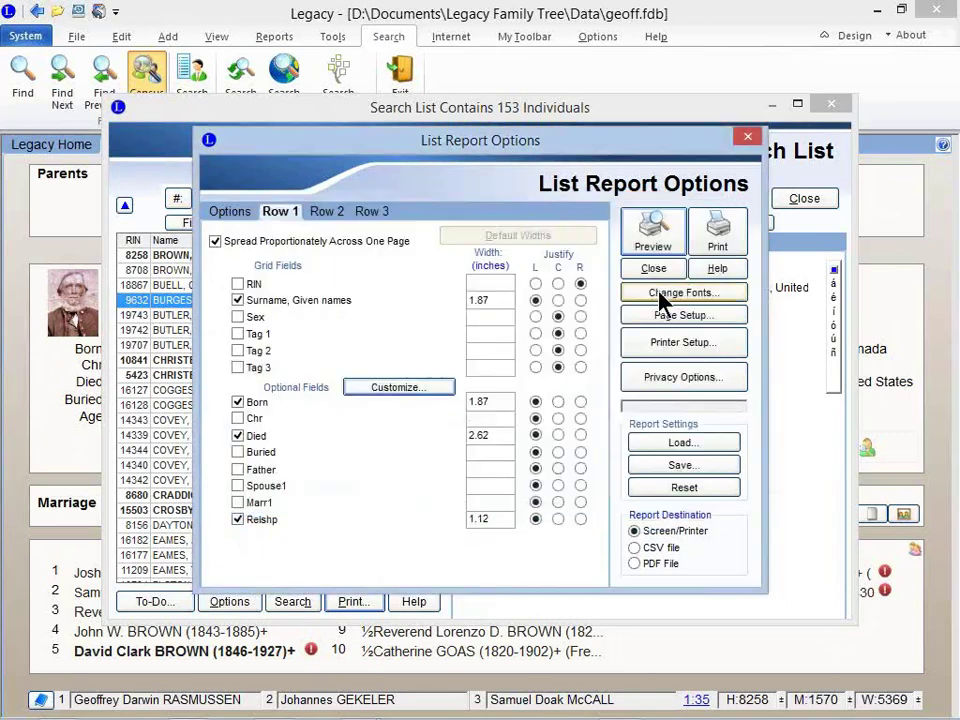
click(653, 233)
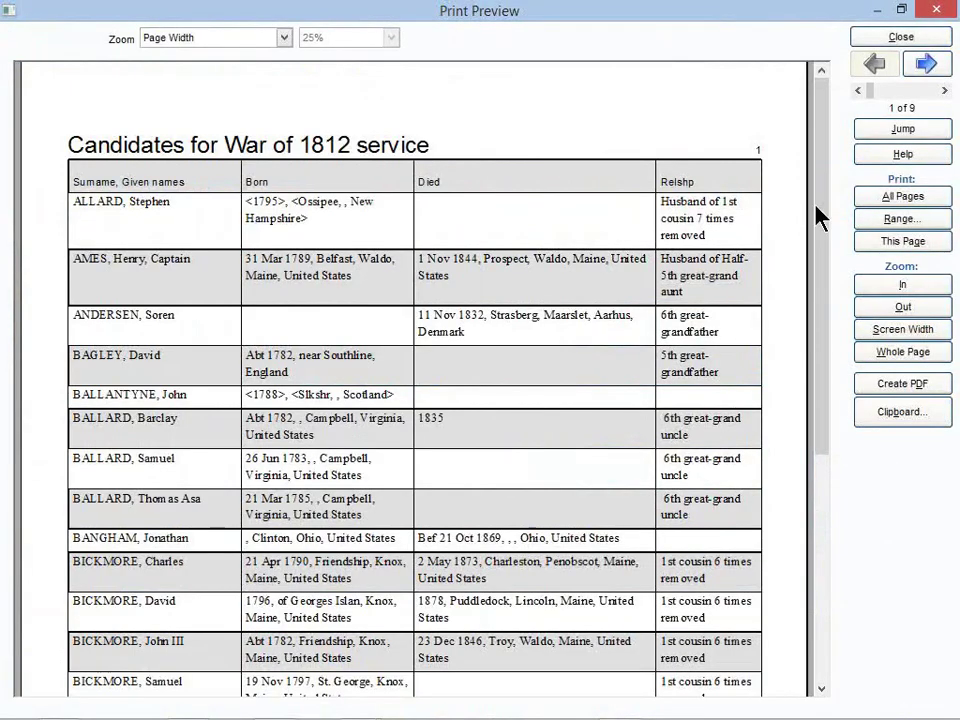
key(Page_Down)
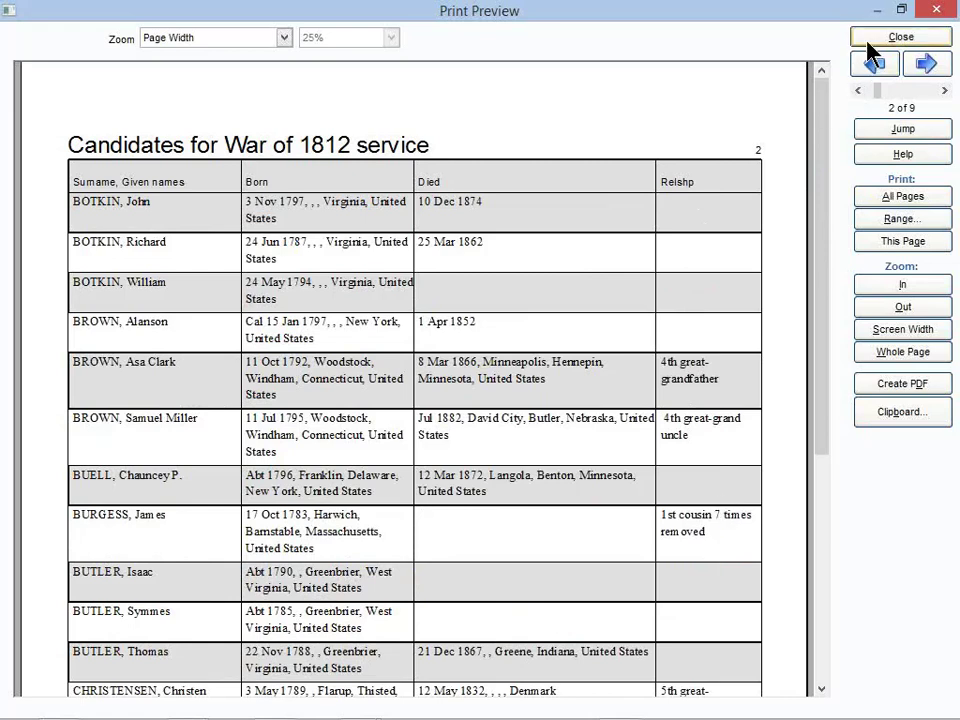
click(900, 36)
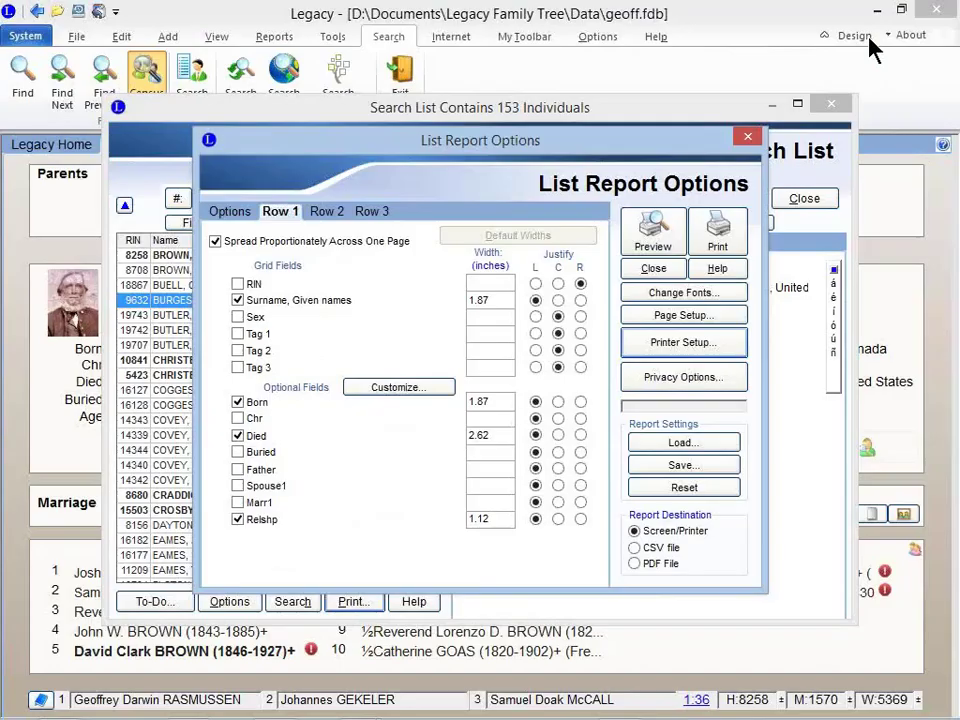
- Close List Report Options and check the Tag 7 and Tag 1 descriptions in Advanced Tagging
click(653, 268)
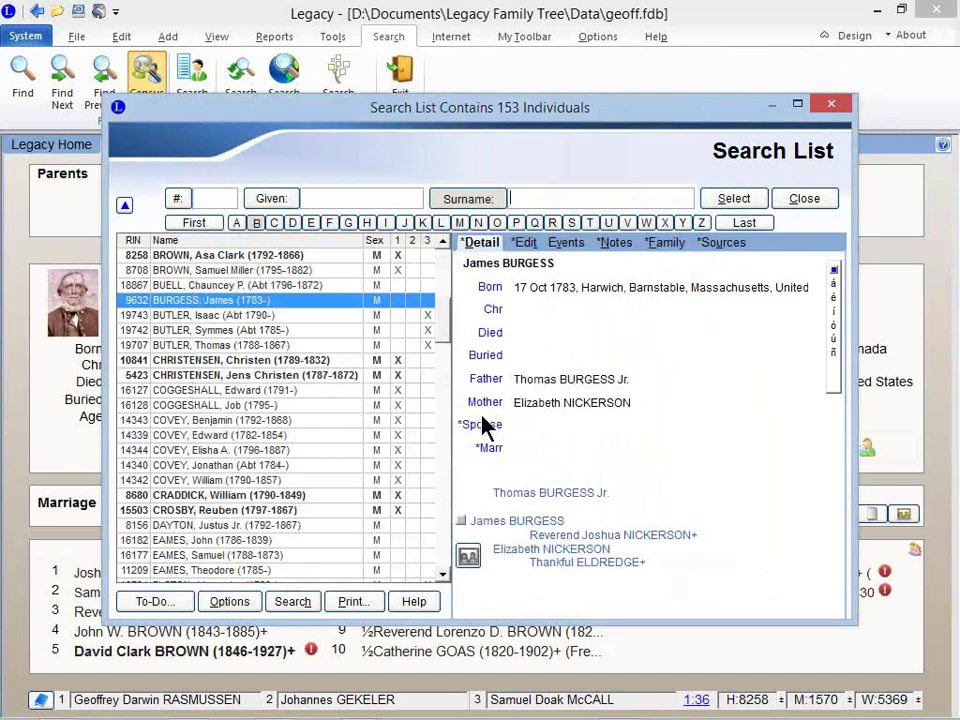
click(277, 602)
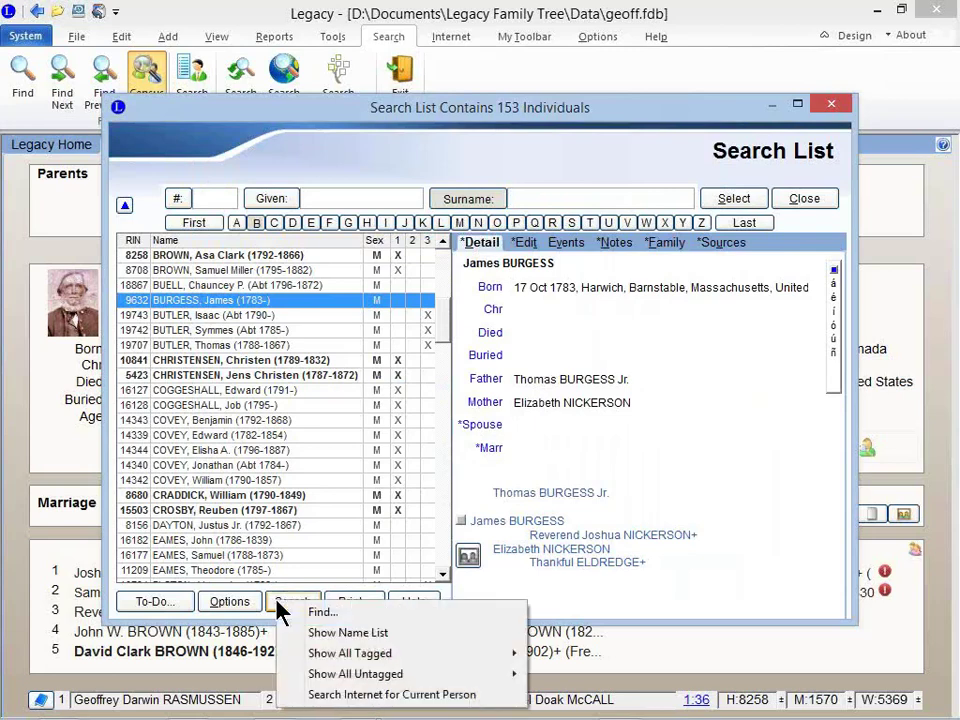
click(230, 604)
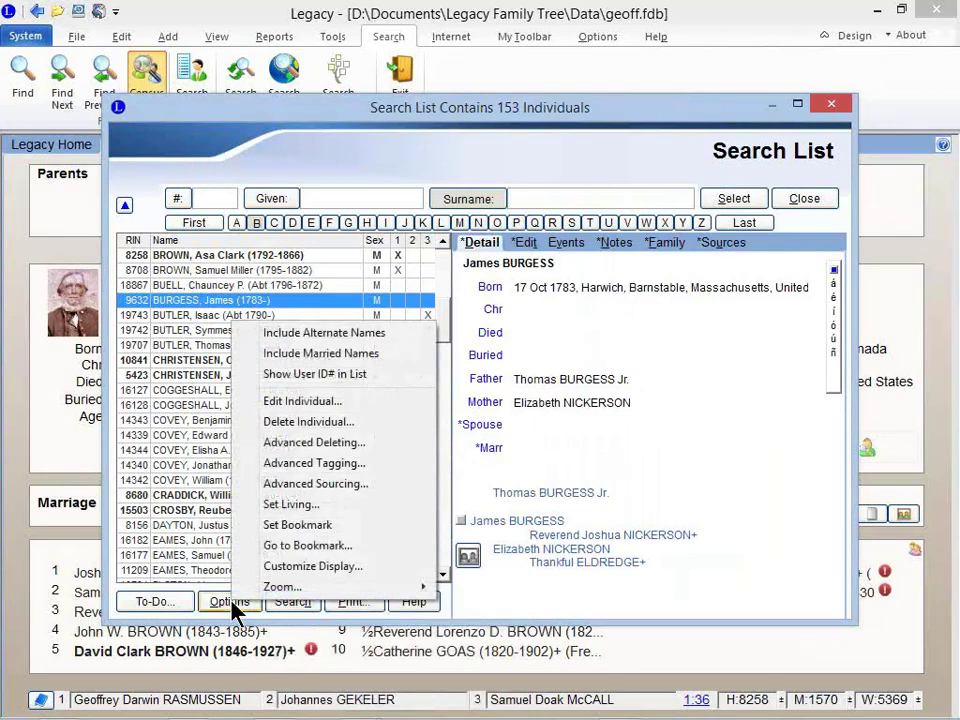
click(310, 463)
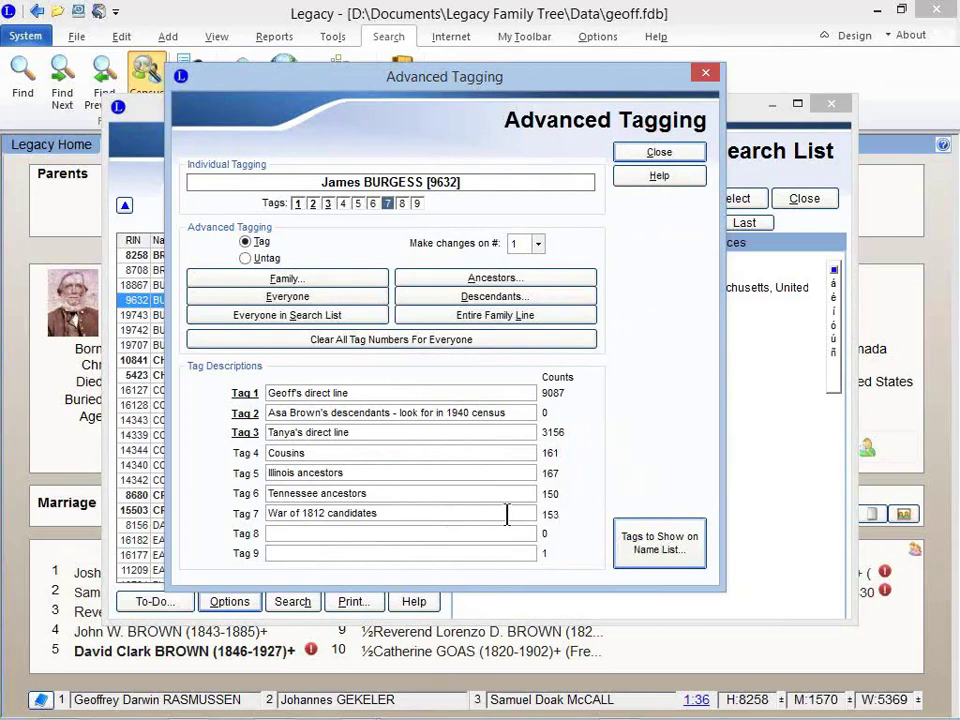
drag(503, 513, 253, 514)
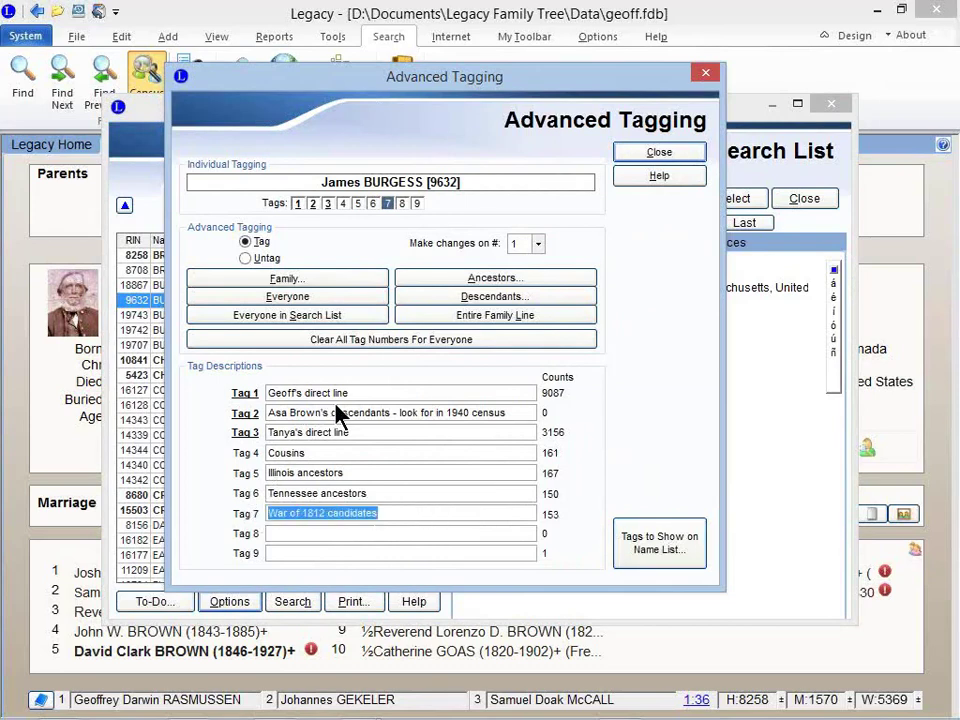
drag(356, 392, 260, 398)
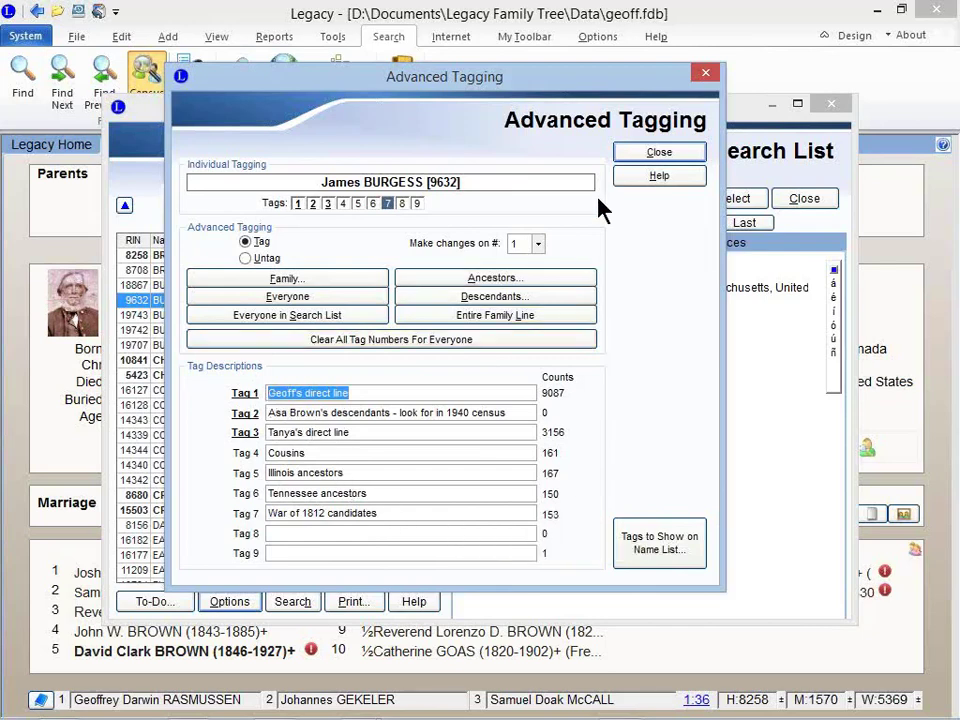
- Close tagging and the Search List, then open Find on the Detailed Search tab
click(636, 156)
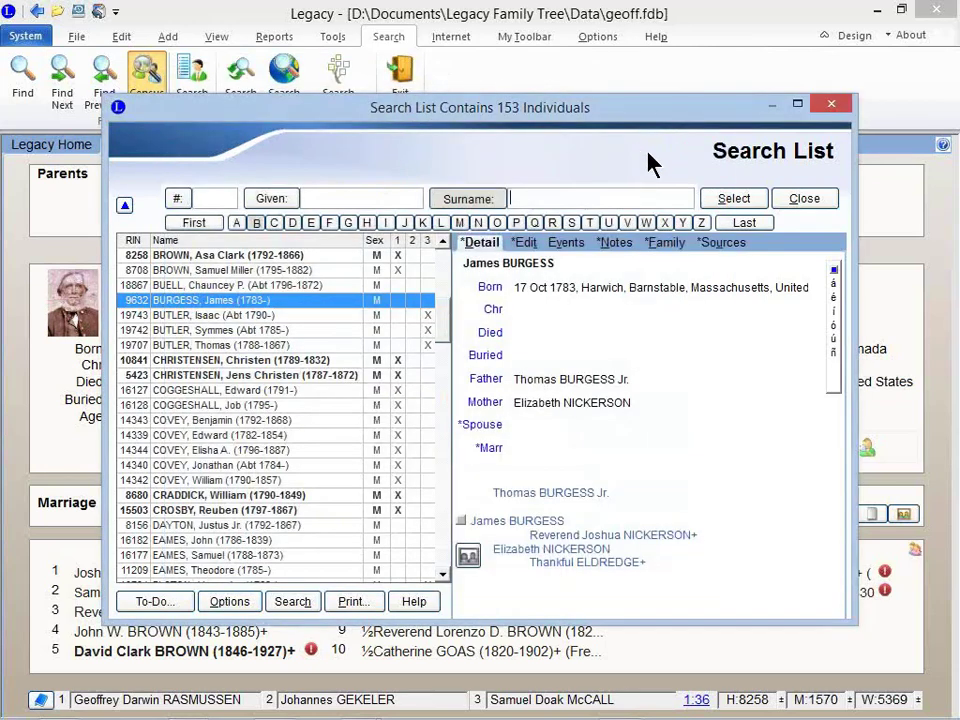
key(Escape)
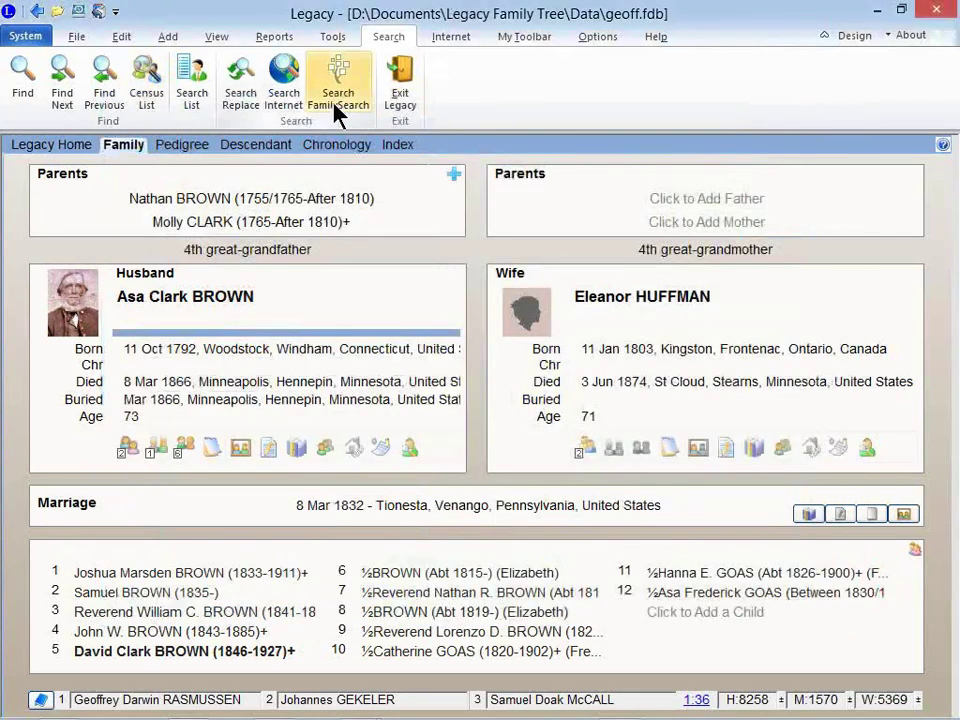
click(21, 95)
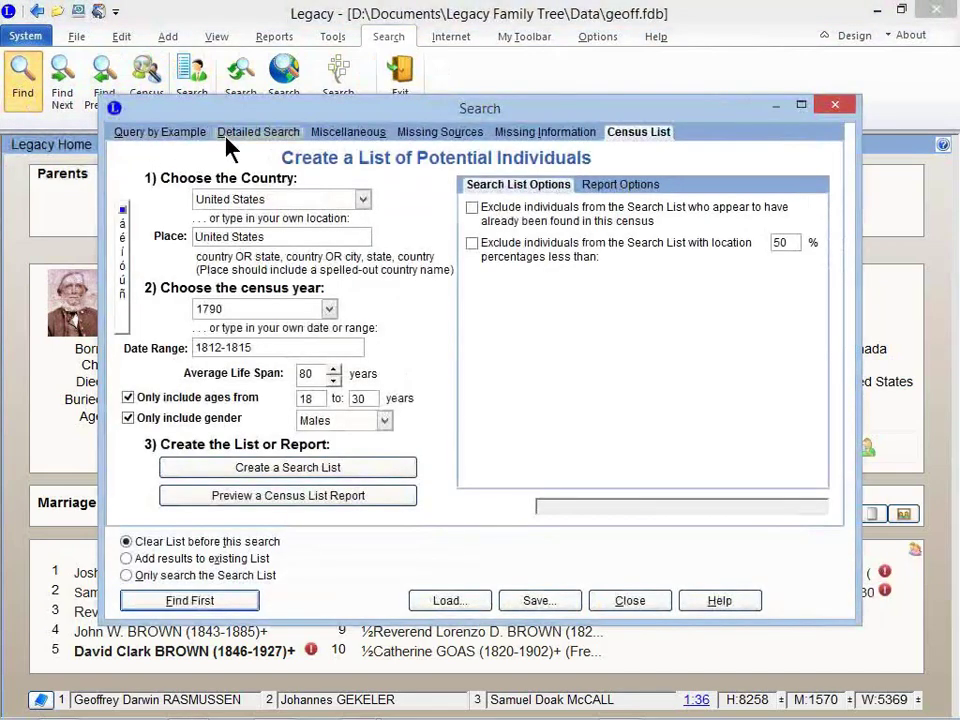
click(256, 133)
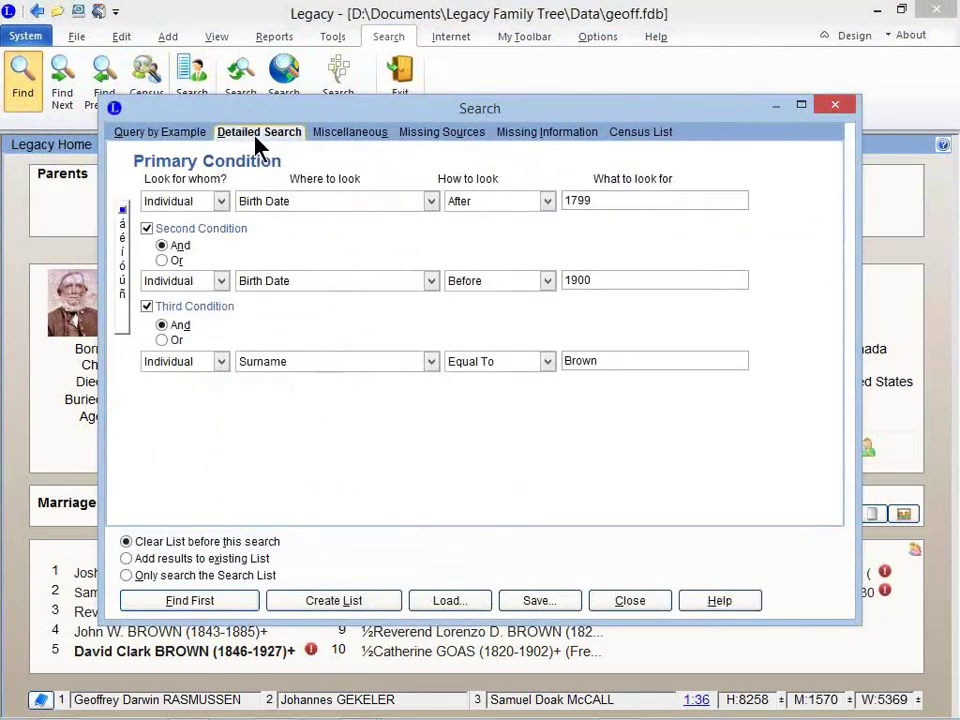
- Search on Tag 1 and Tag 7 both tagged, with the third condition unchecked
click(345, 202)
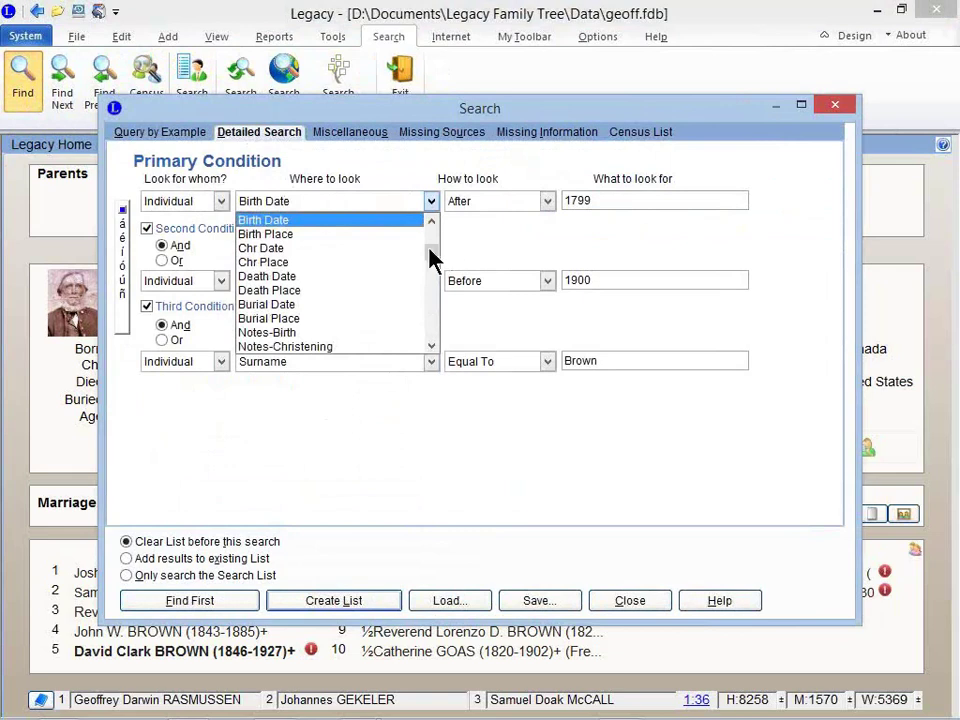
click(430, 260)
drag(432, 268, 431, 286)
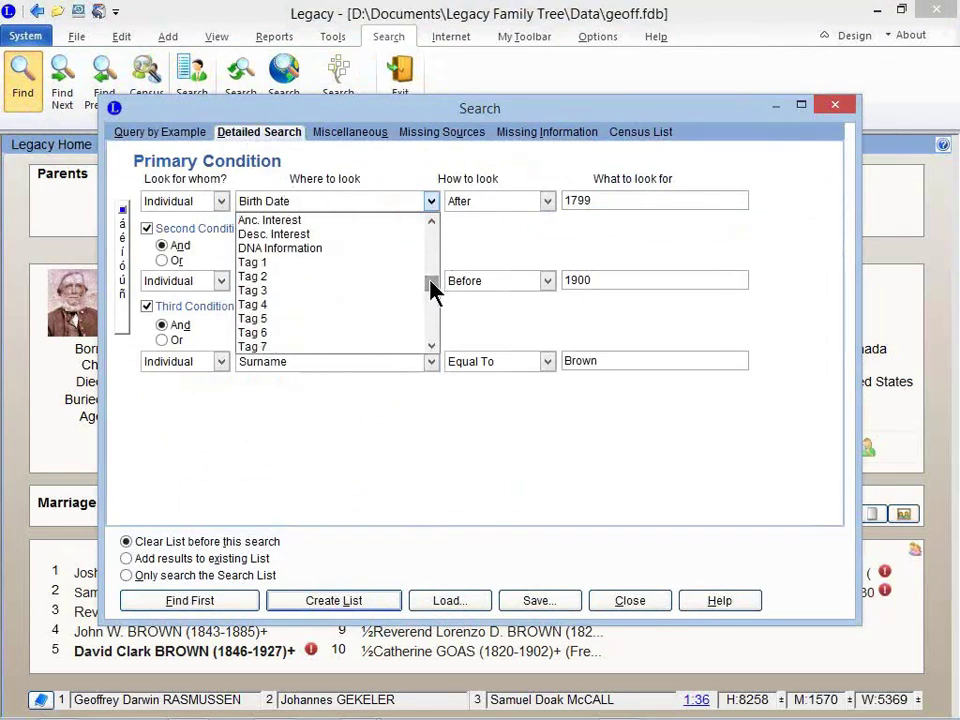
click(413, 264)
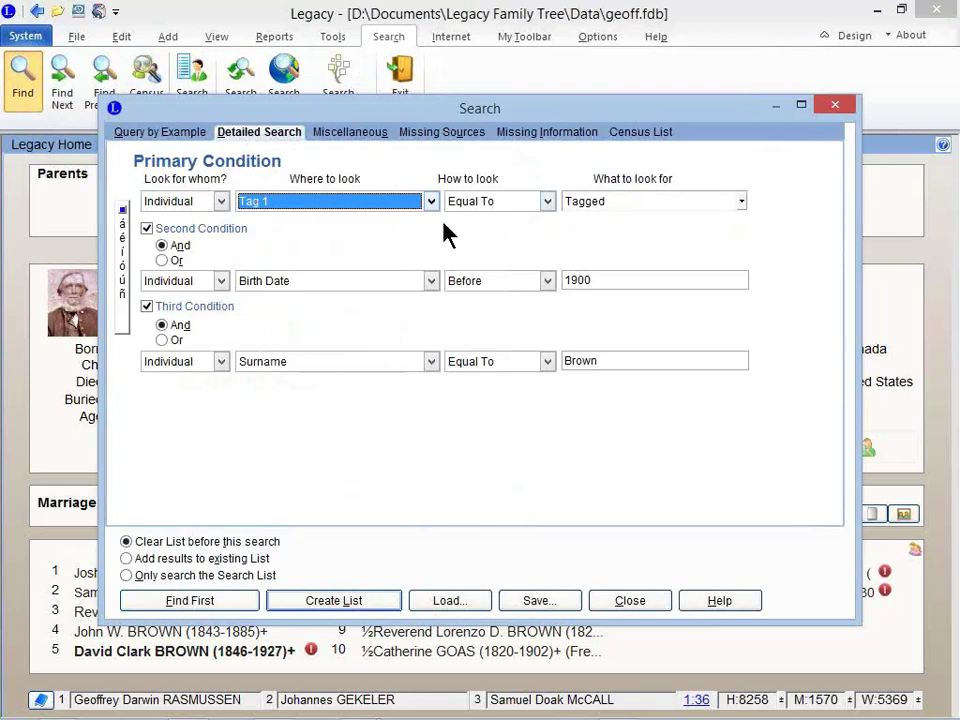
click(195, 306)
click(302, 281)
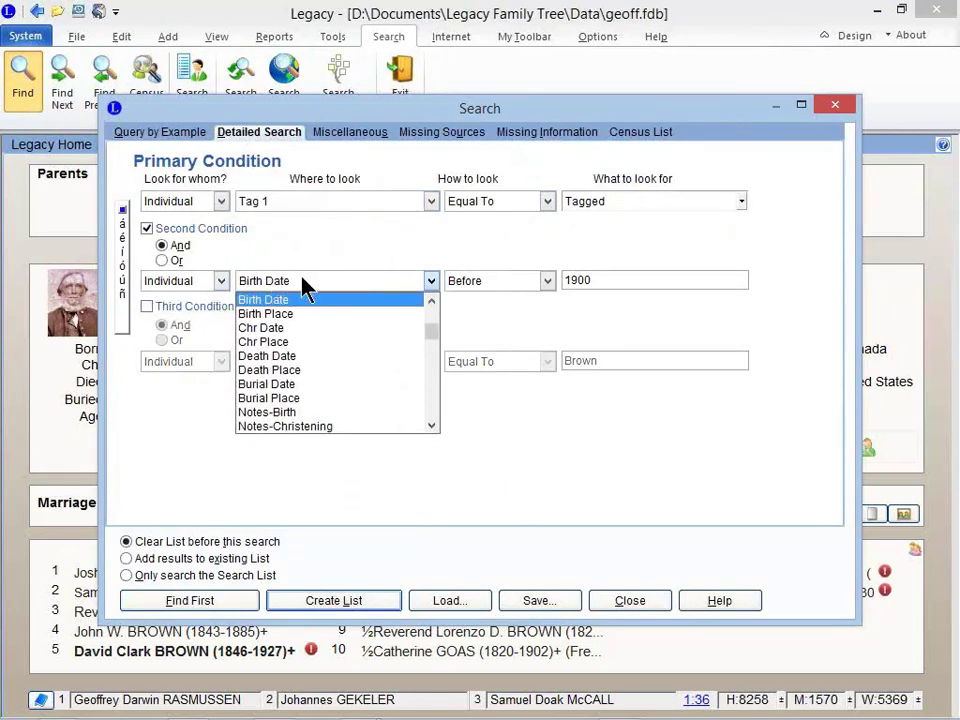
drag(433, 338, 435, 369)
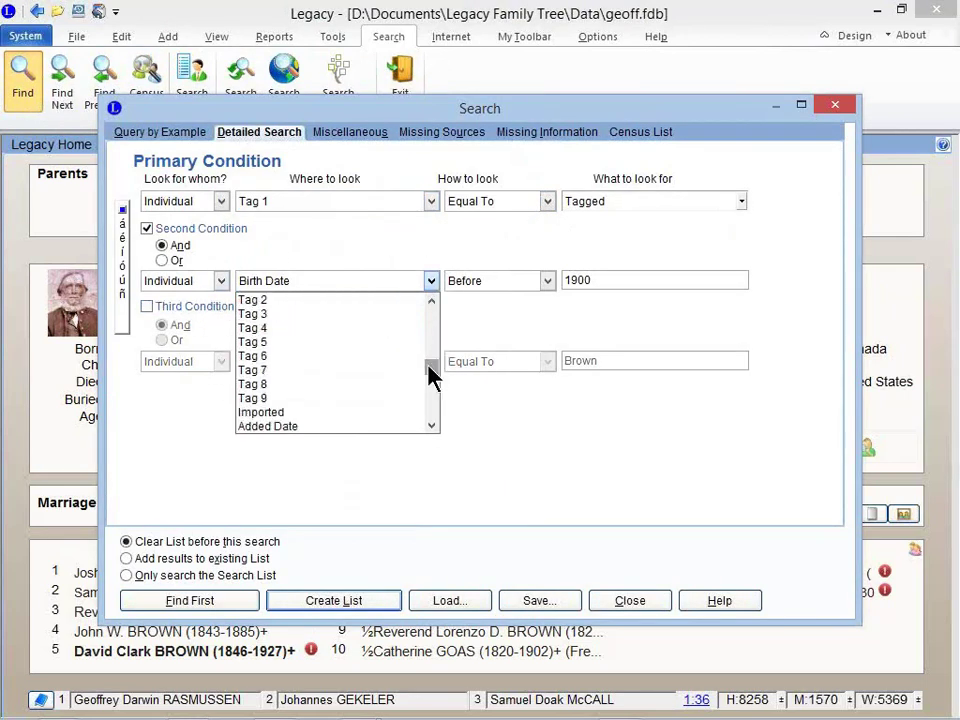
click(420, 370)
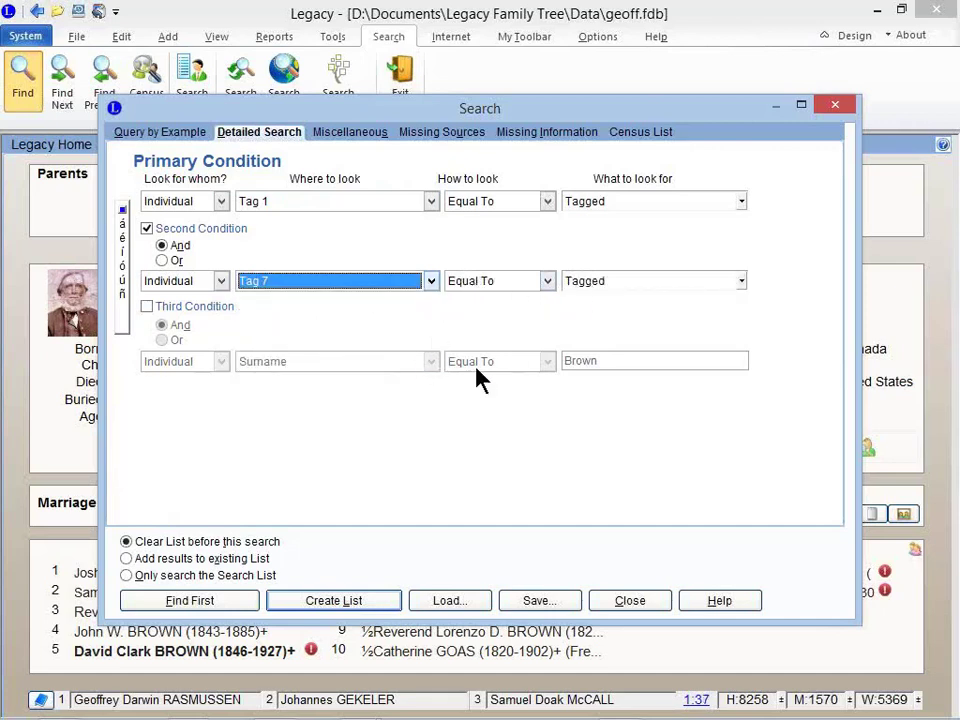
- Create the list of 68 matching individuals and view another person's details
click(350, 602)
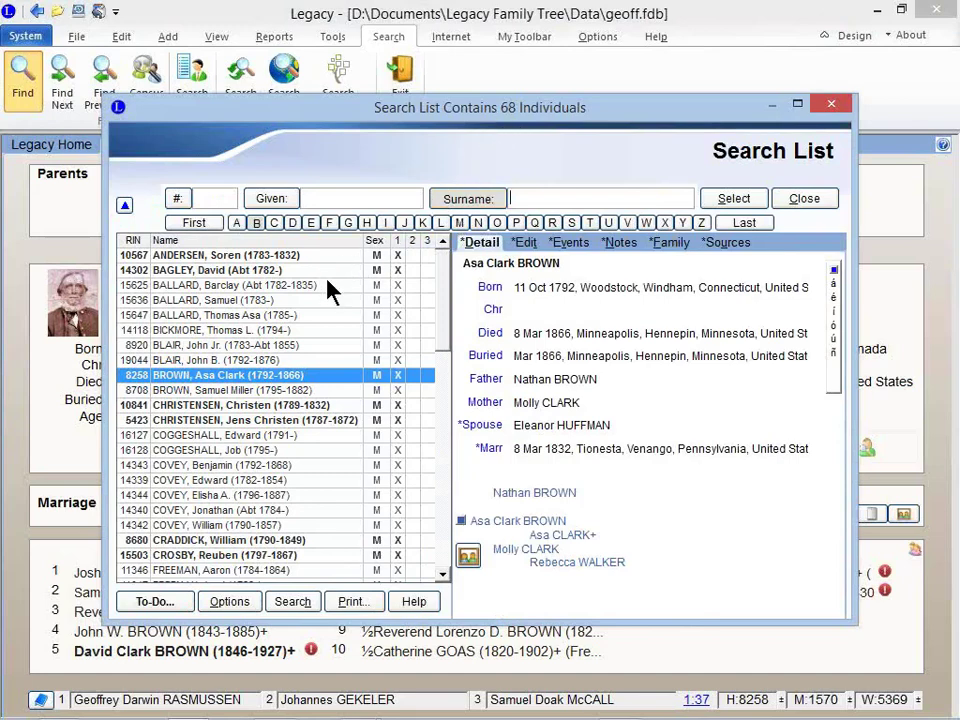
click(311, 391)
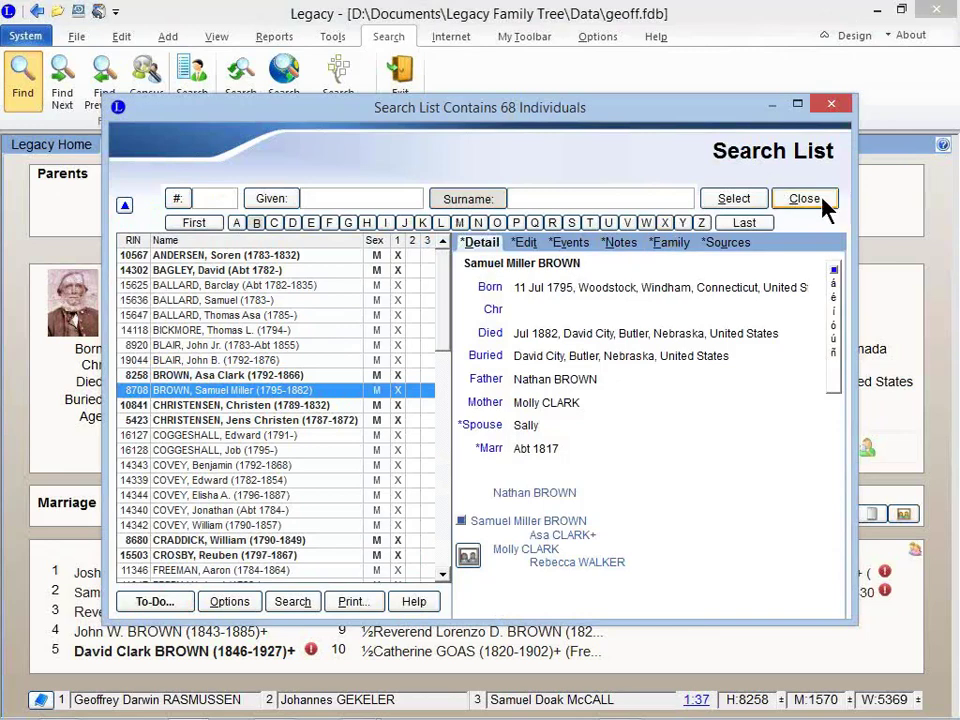
- Preview the 'Candidates for War of 1812 service' report through all 4 pages, then close it
click(349, 603)
click(628, 246)
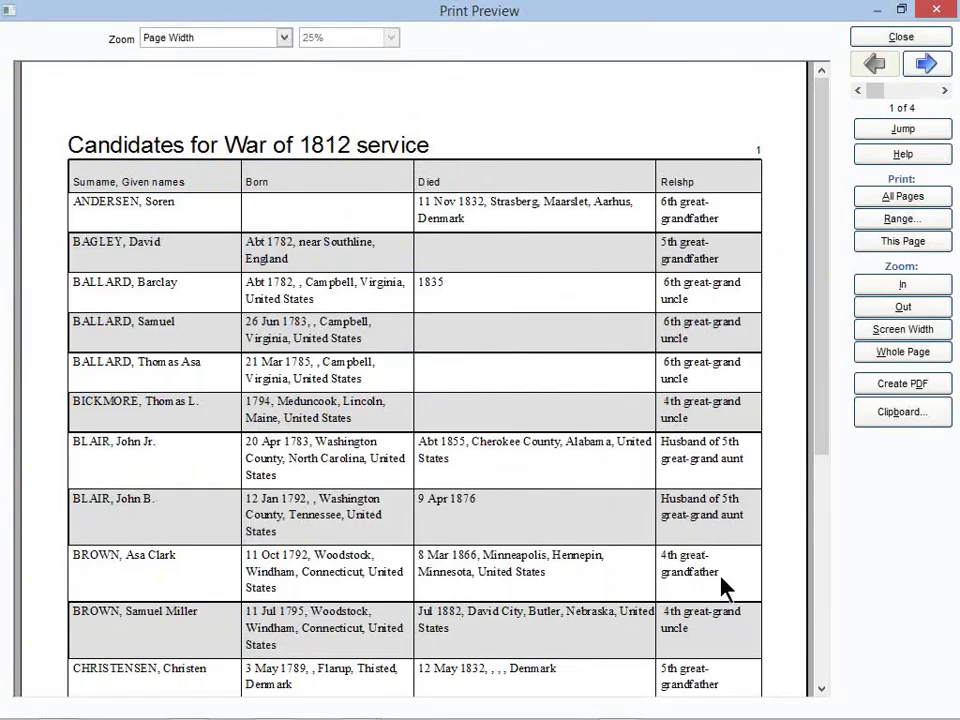
mouse_move(825, 422)
mouse_down()
mouse_move(825, 482)
mouse_move(818, 438)
mouse_up()
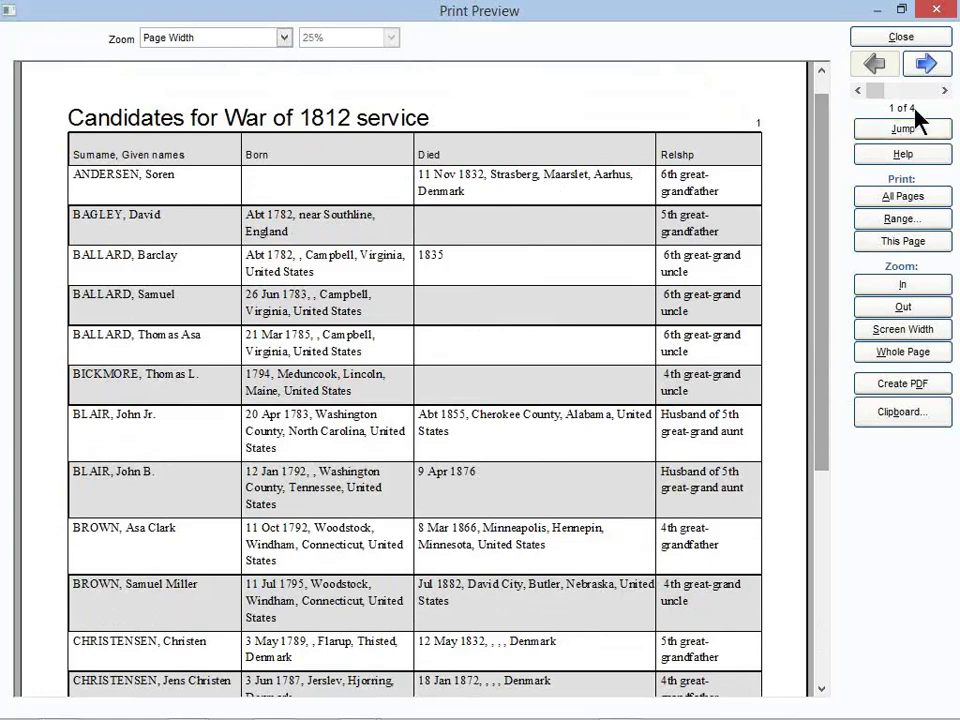
click(944, 90)
click(944, 90)
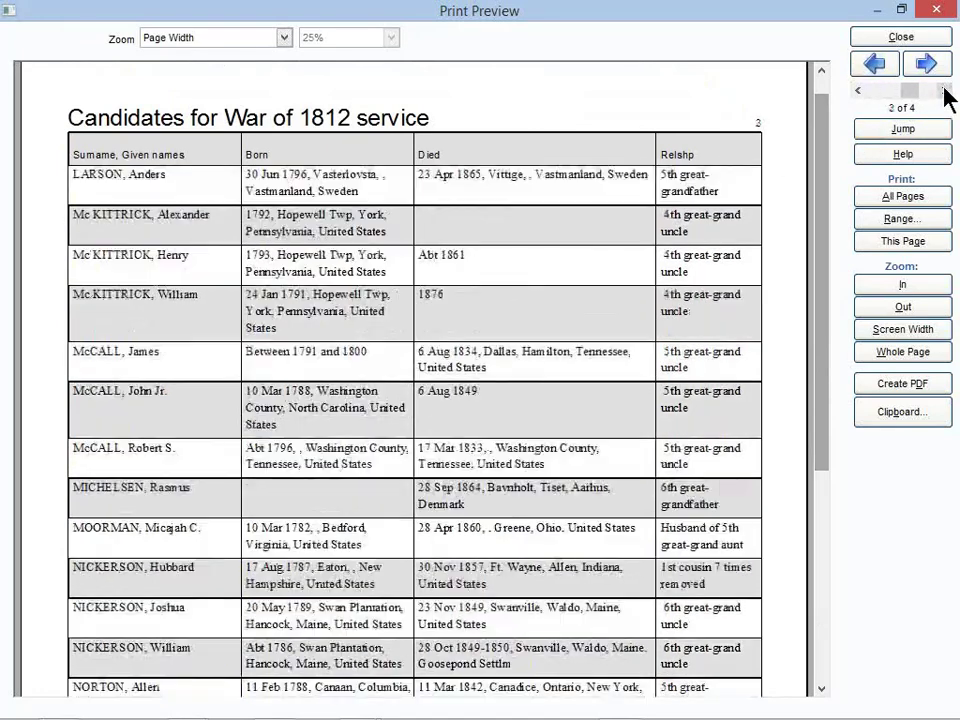
click(944, 90)
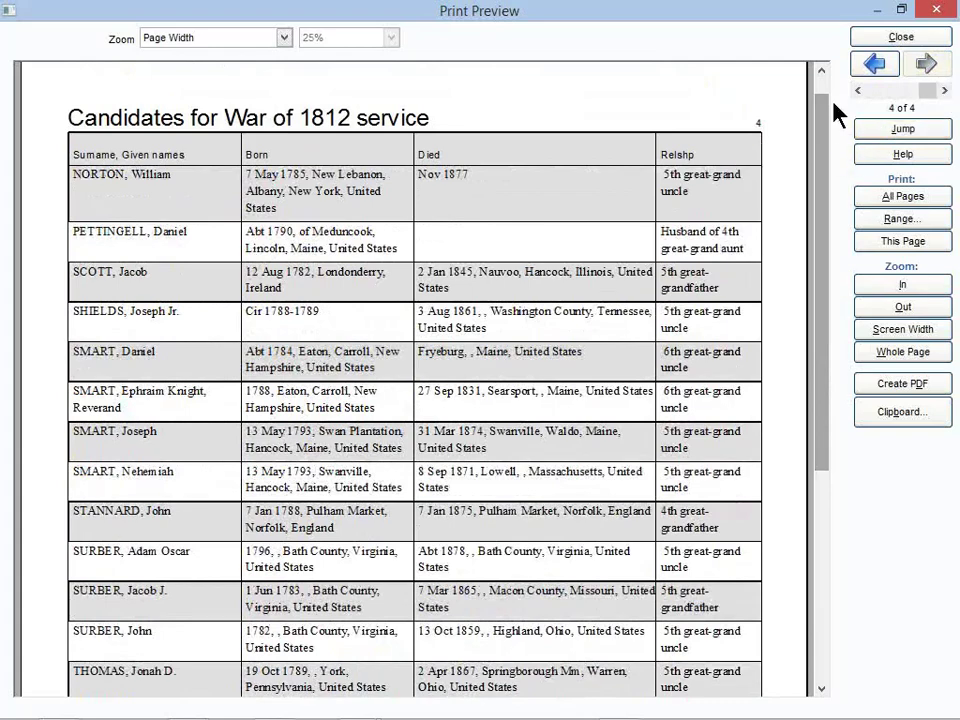
click(903, 40)
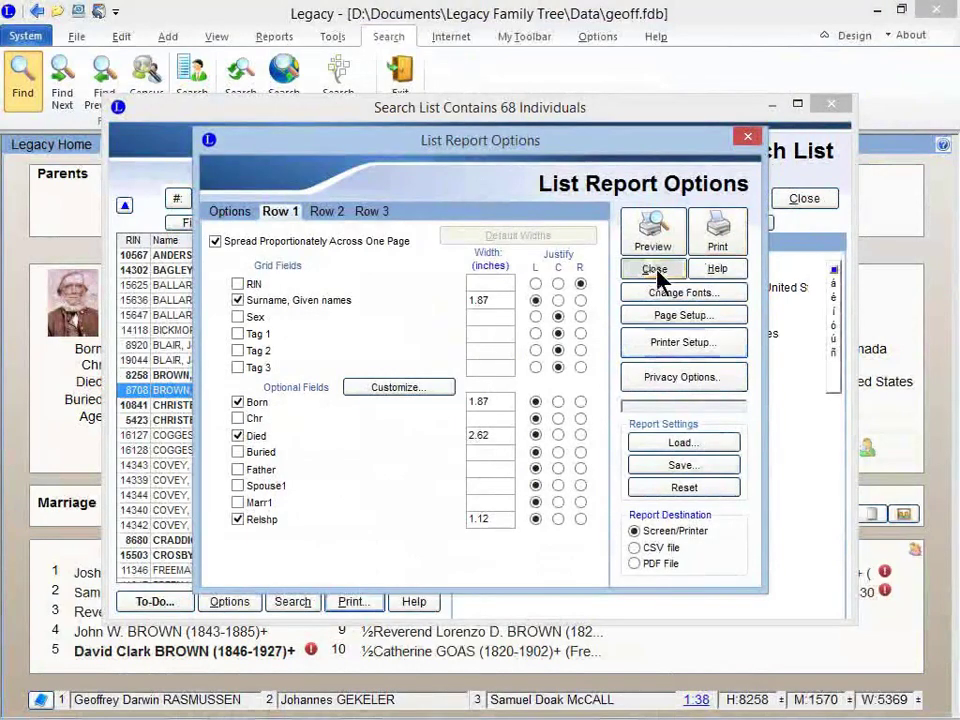
- Close the report options and 68-person Search List, and jump to bookmark 1's family
click(654, 269)
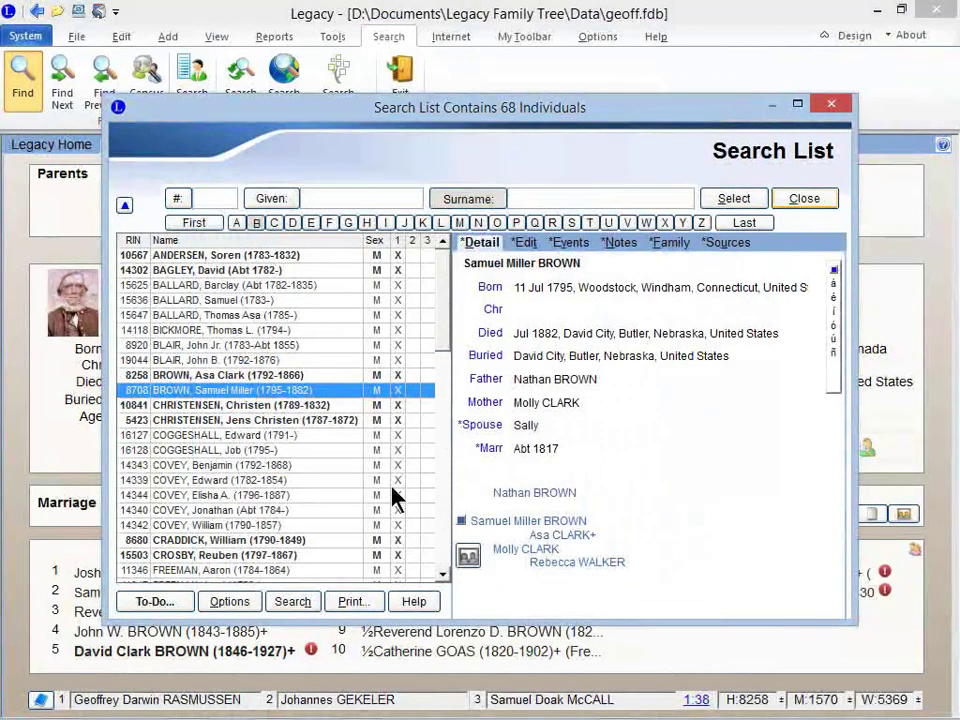
key(Escape)
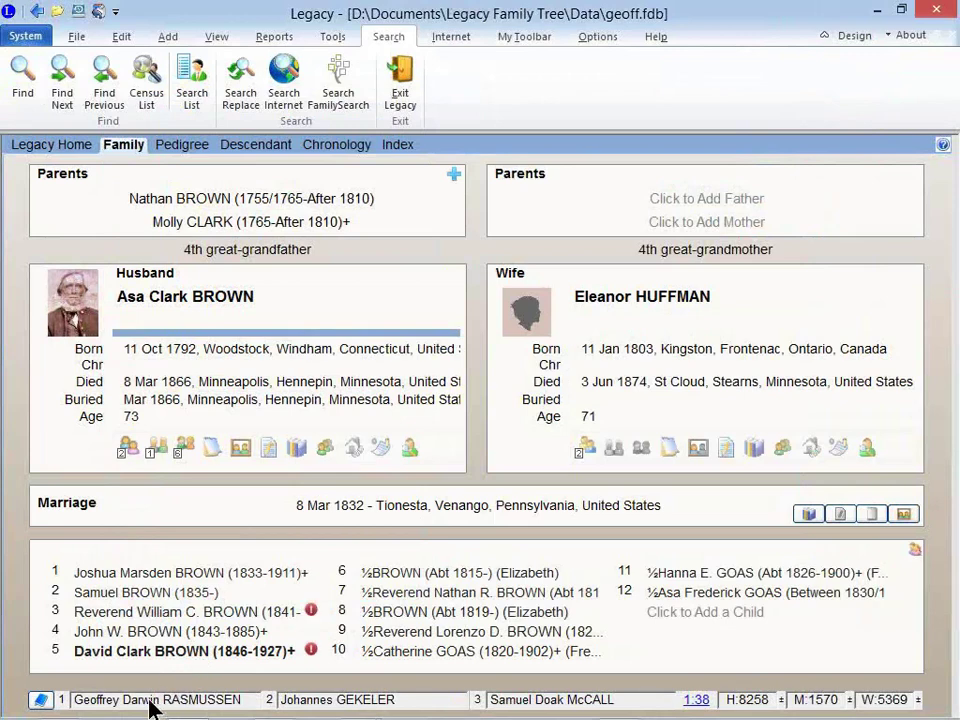
click(149, 702)
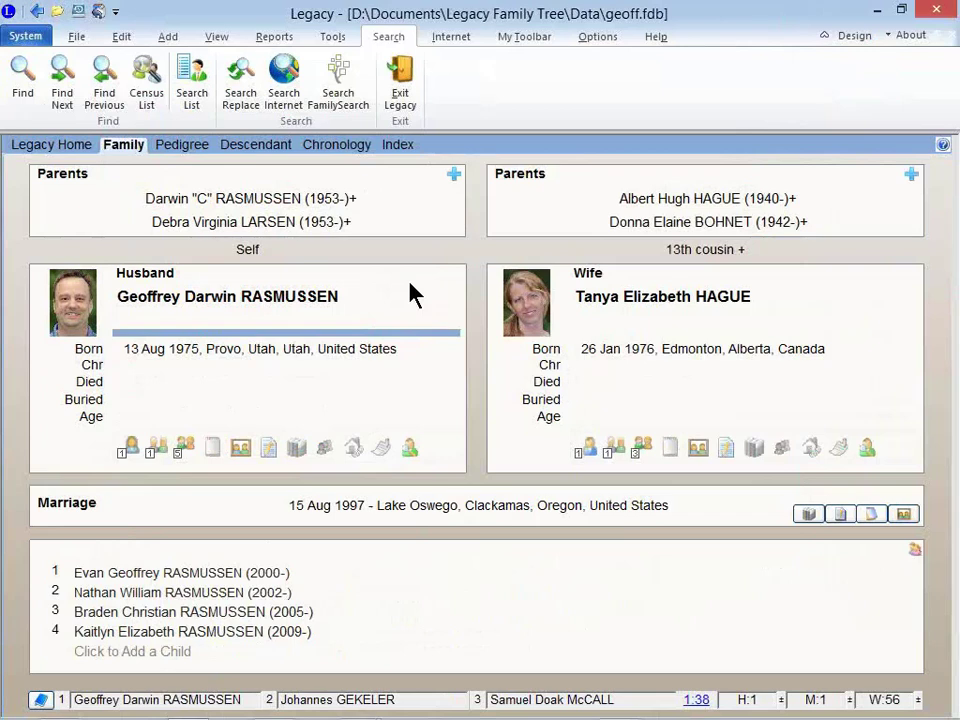
click(587, 43)
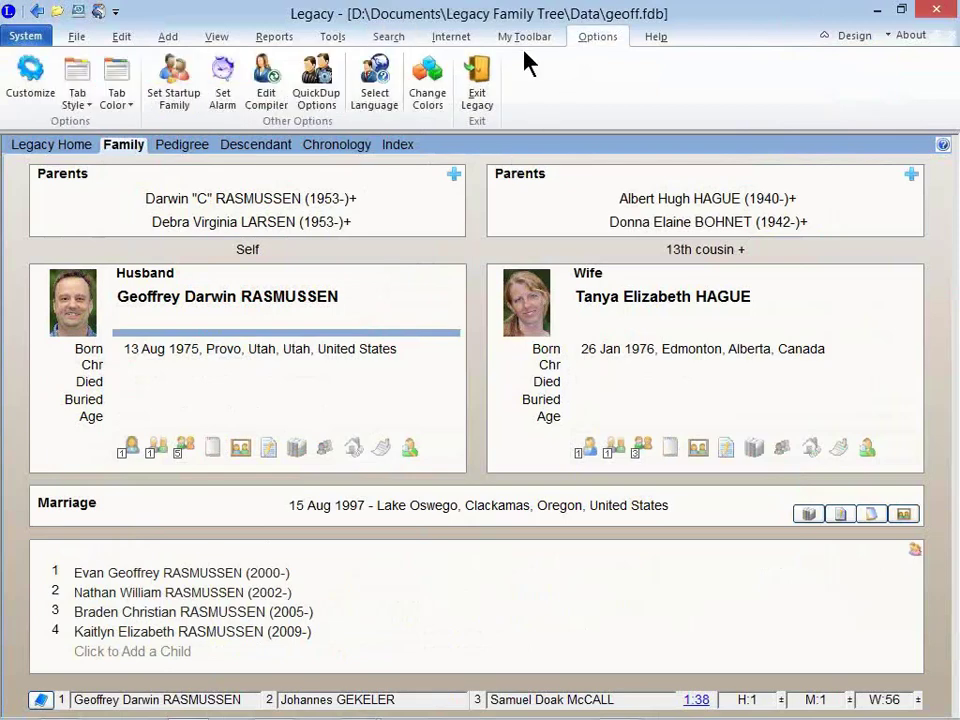
- Check Enable tagging options under General Settings 1.5 in Customize and save
click(40, 90)
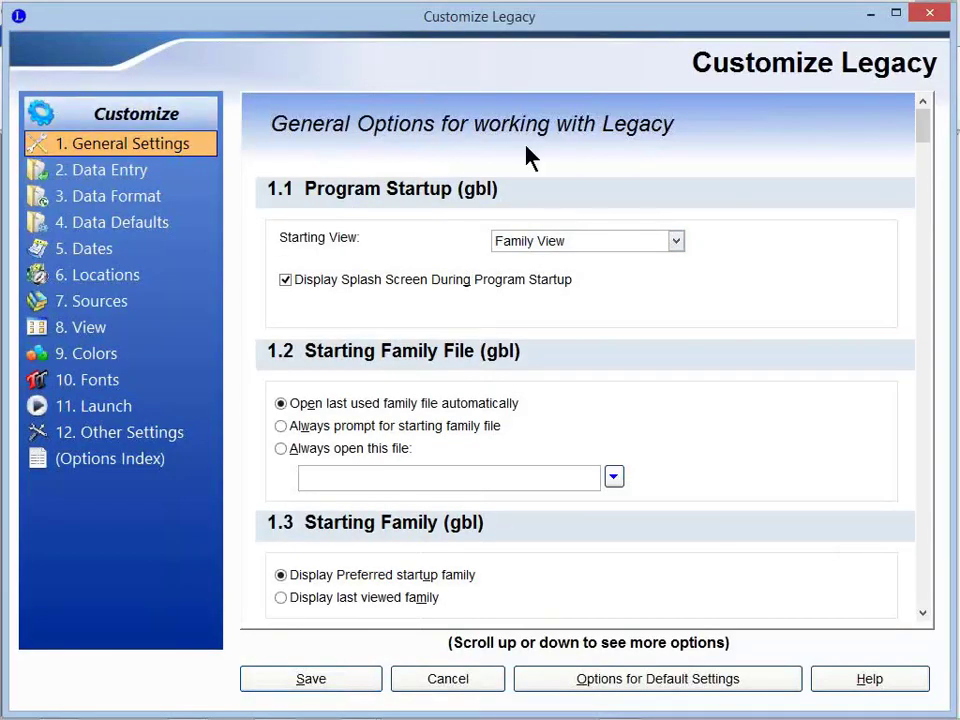
drag(930, 130, 924, 371)
click(365, 426)
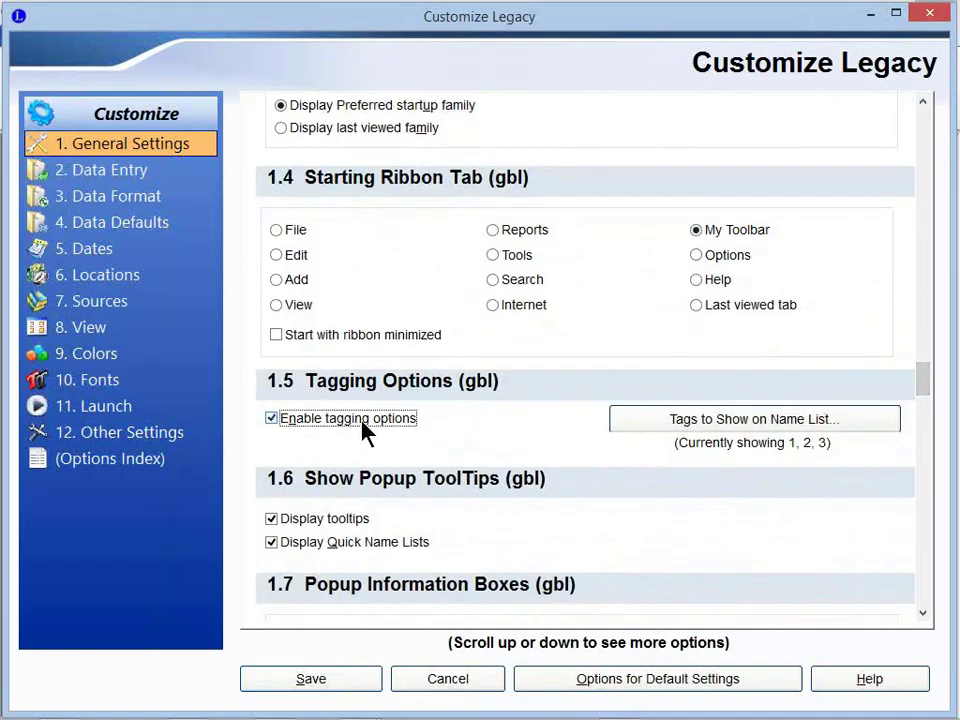
click(334, 681)
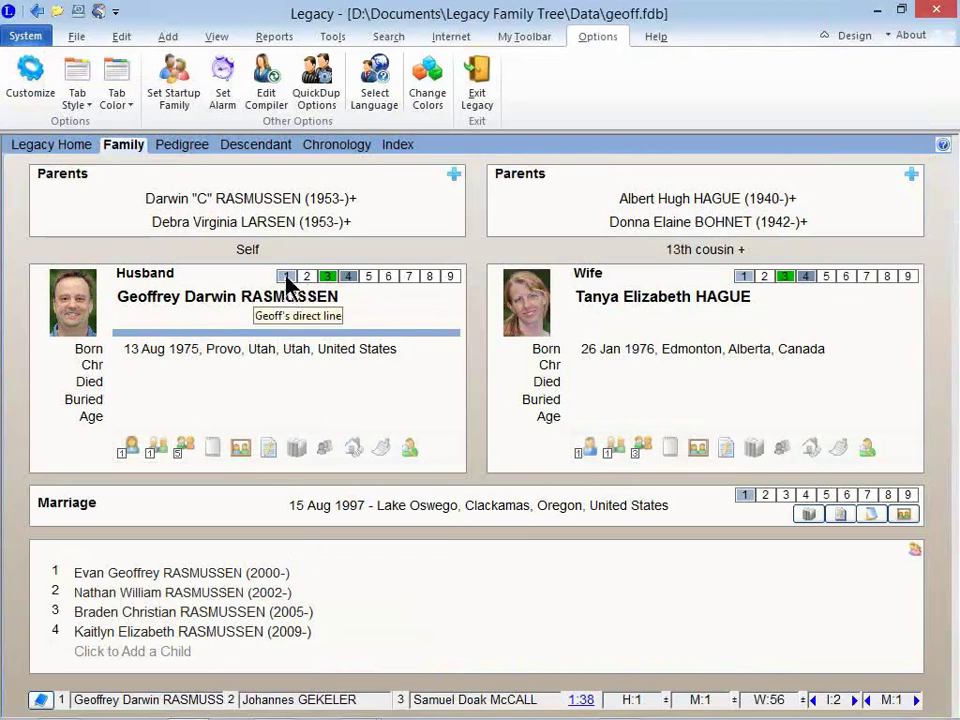
- Open Advanced Tagging from a Family view tag box and select the Tag 3 description
right_click(287, 283)
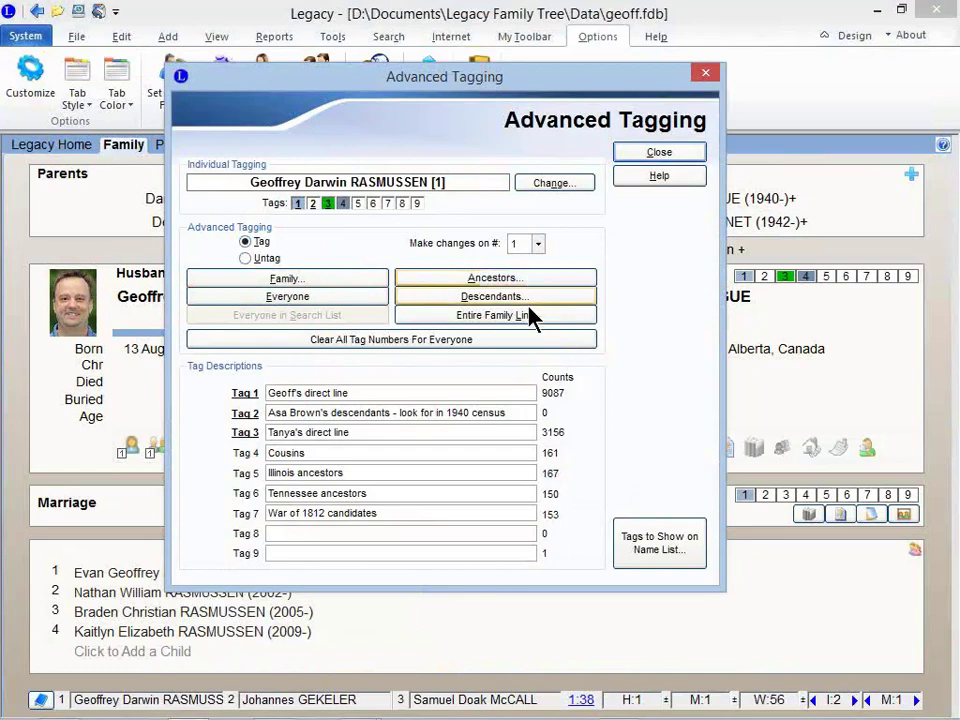
click(381, 432)
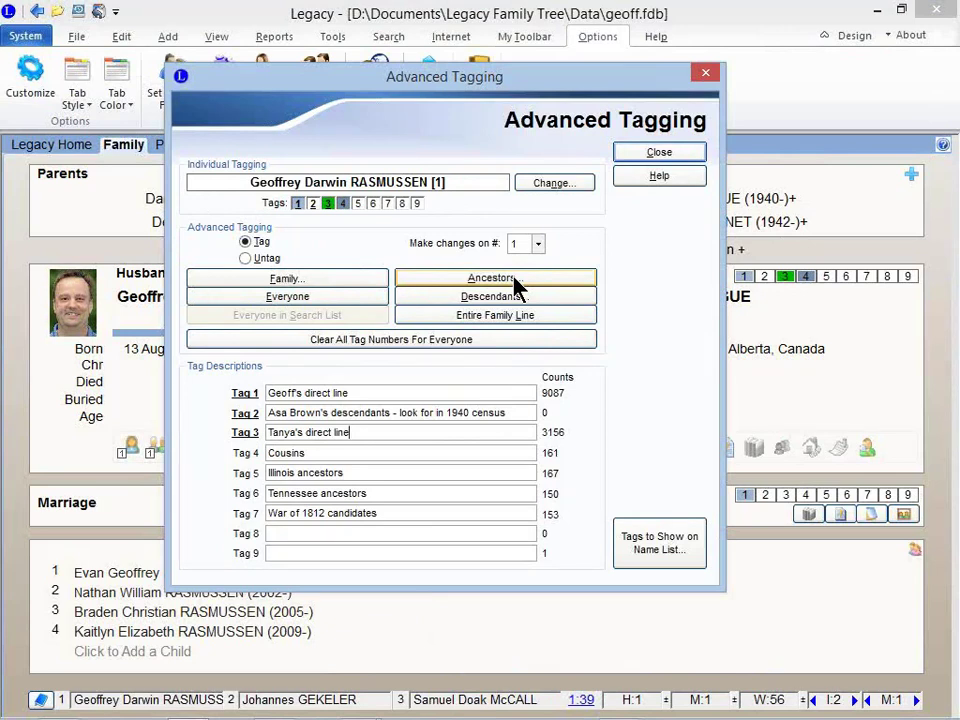
key(alt+Tab)
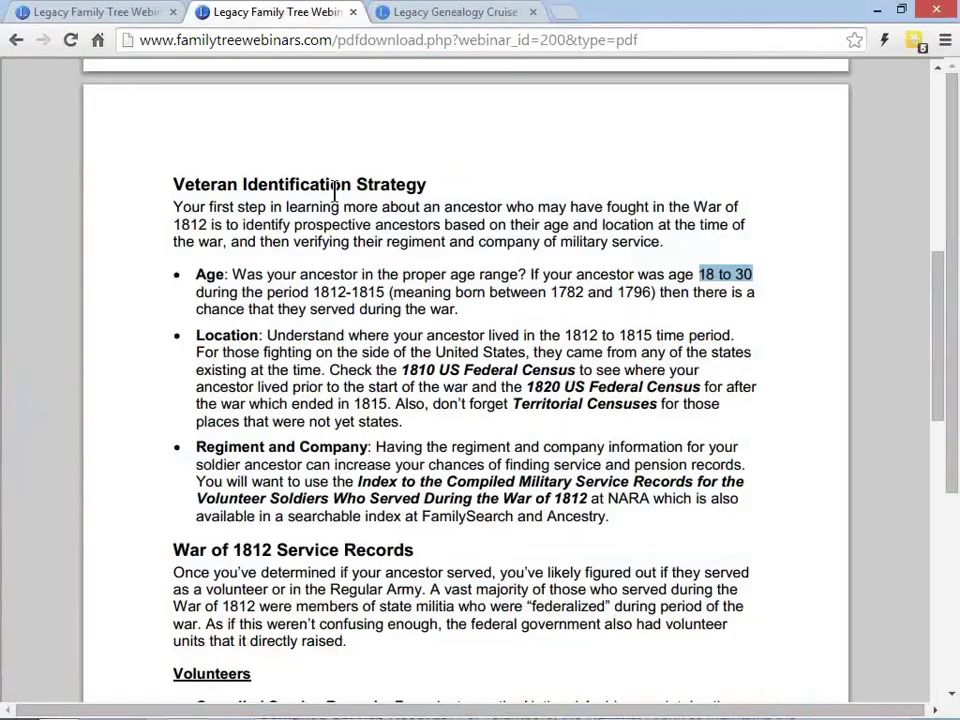
drag(172, 186, 468, 190)
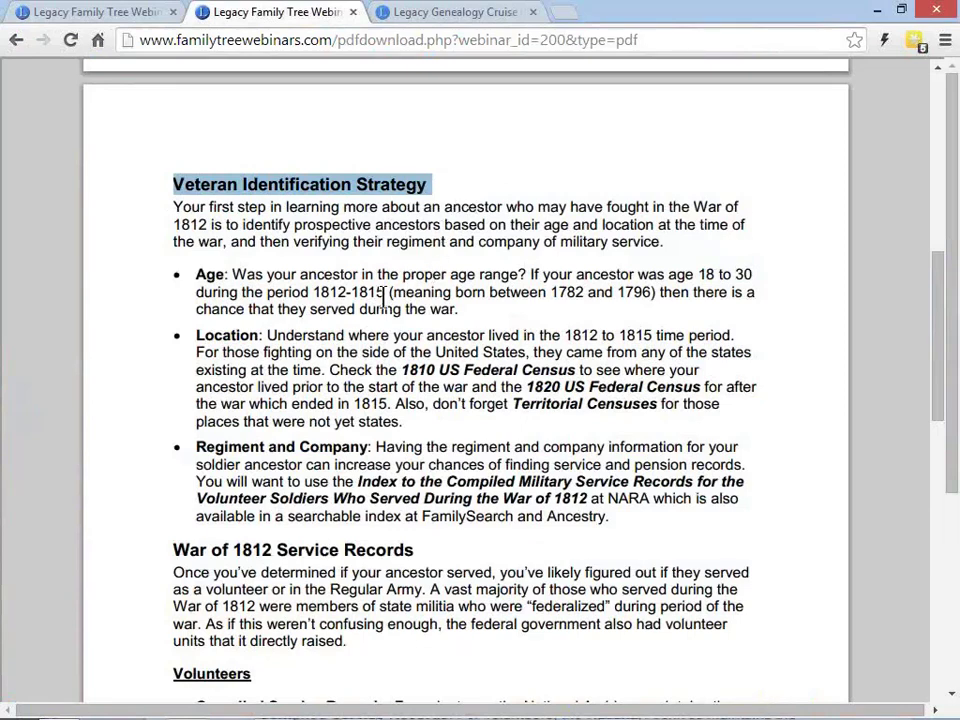
key(alt+Tab)
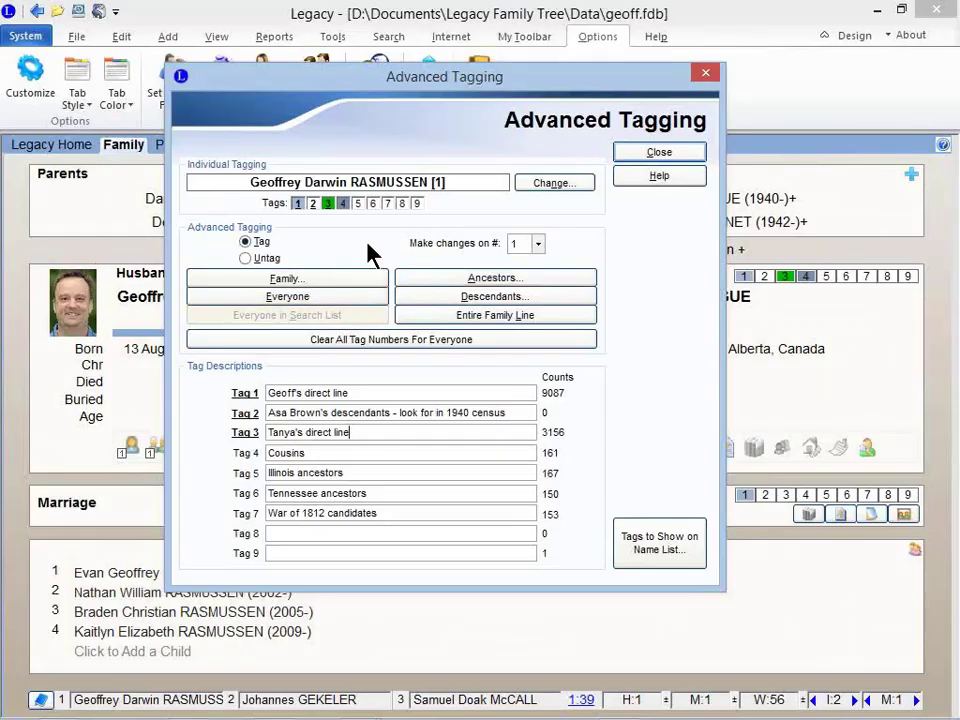
- Add Tag 4 to the current person, close tagging, and open Customize's 9. Colors settings
click(342, 203)
click(671, 159)
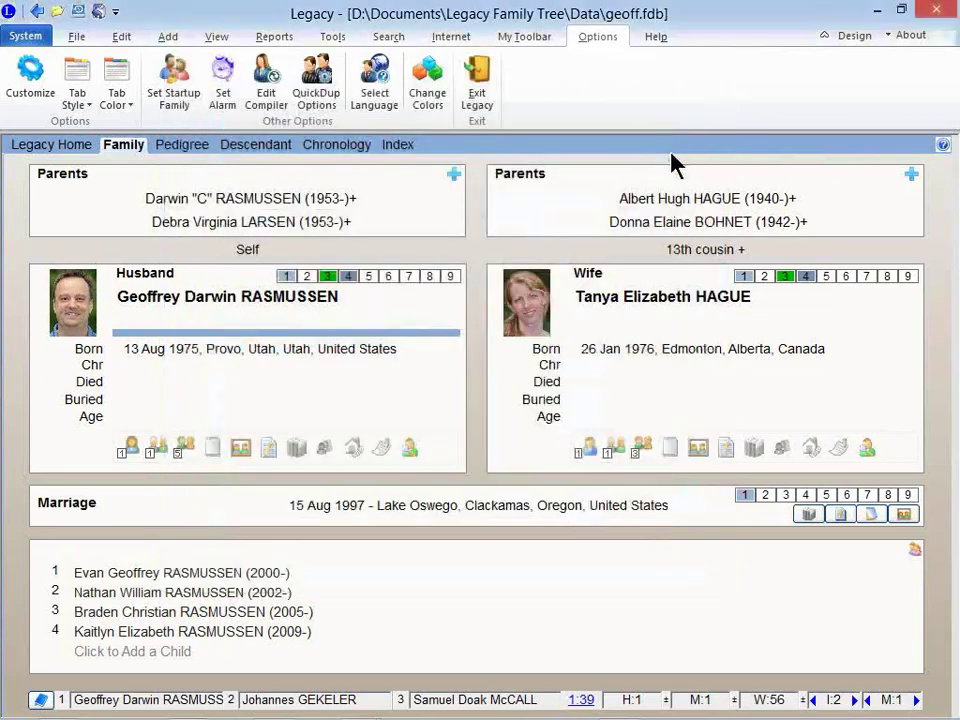
click(38, 95)
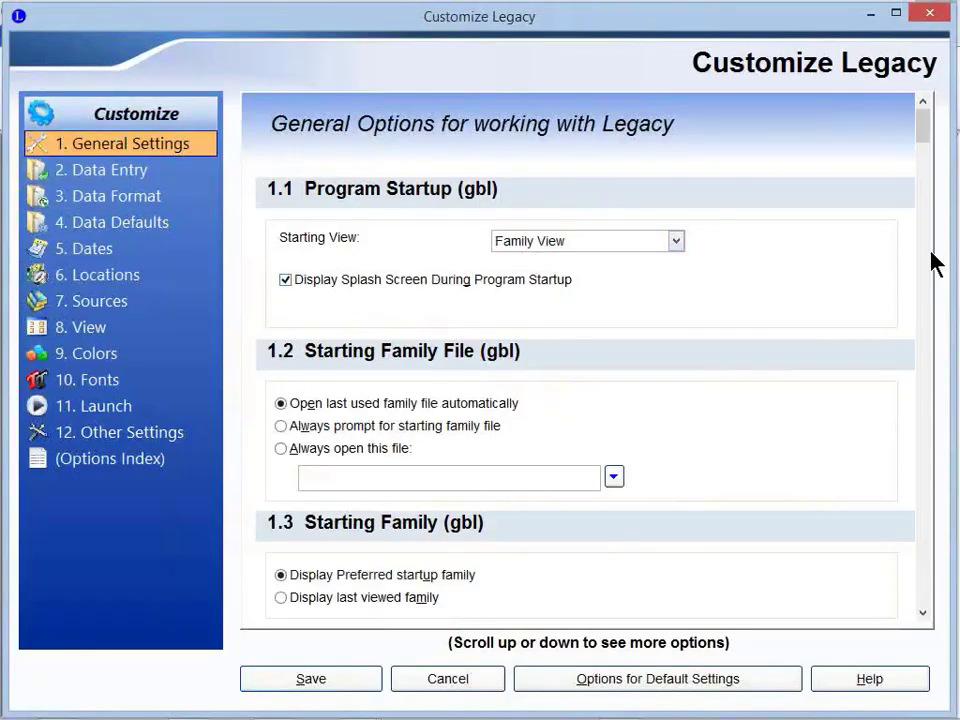
drag(922, 132, 922, 343)
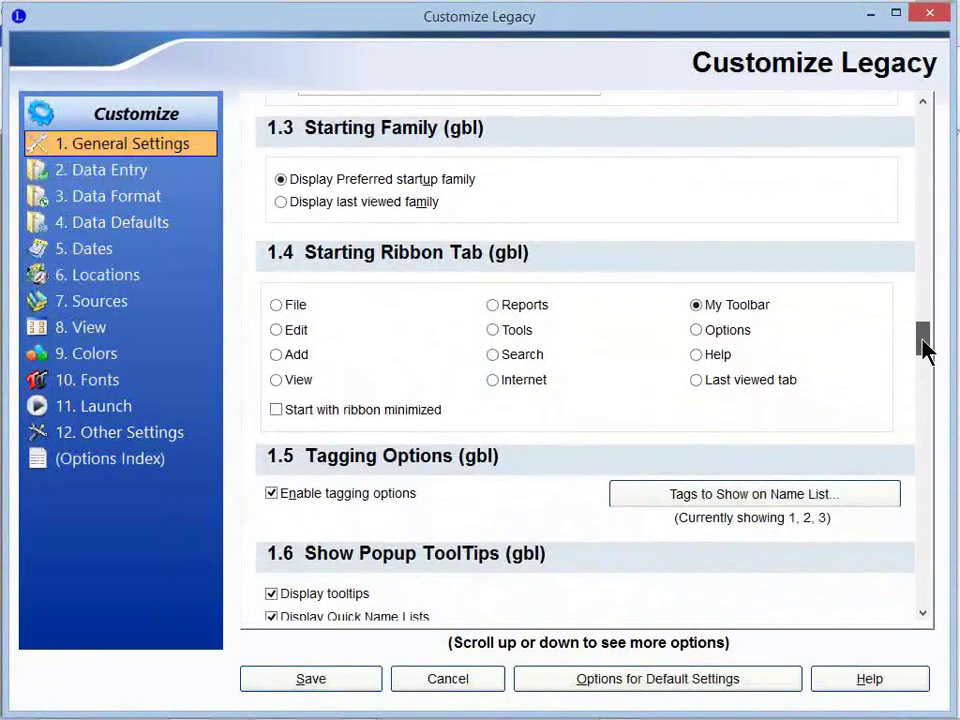
click(113, 365)
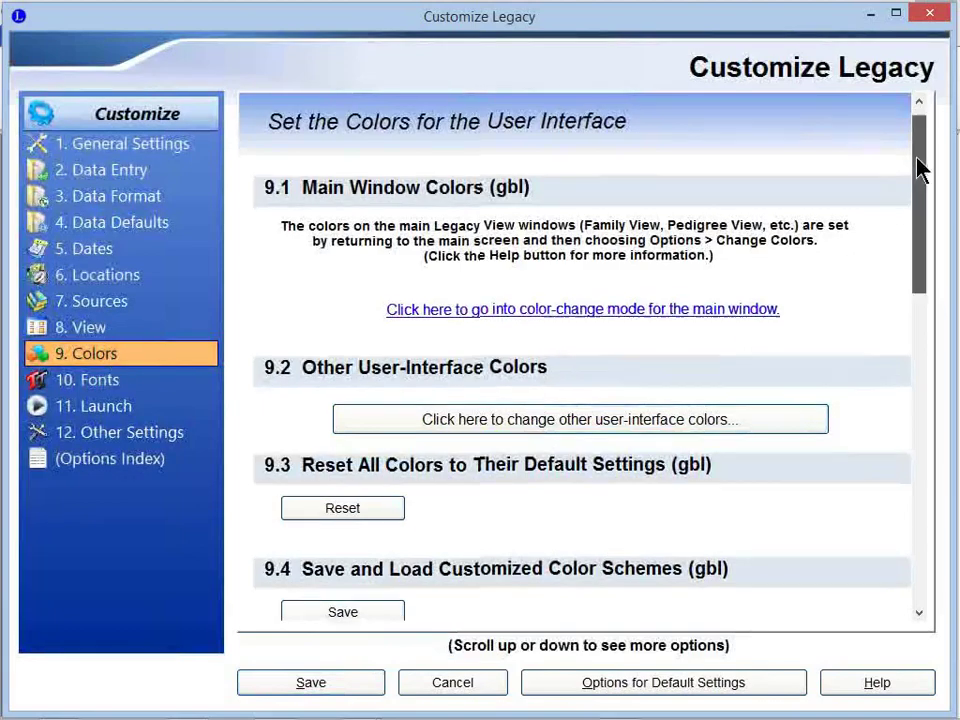
drag(917, 167, 910, 204)
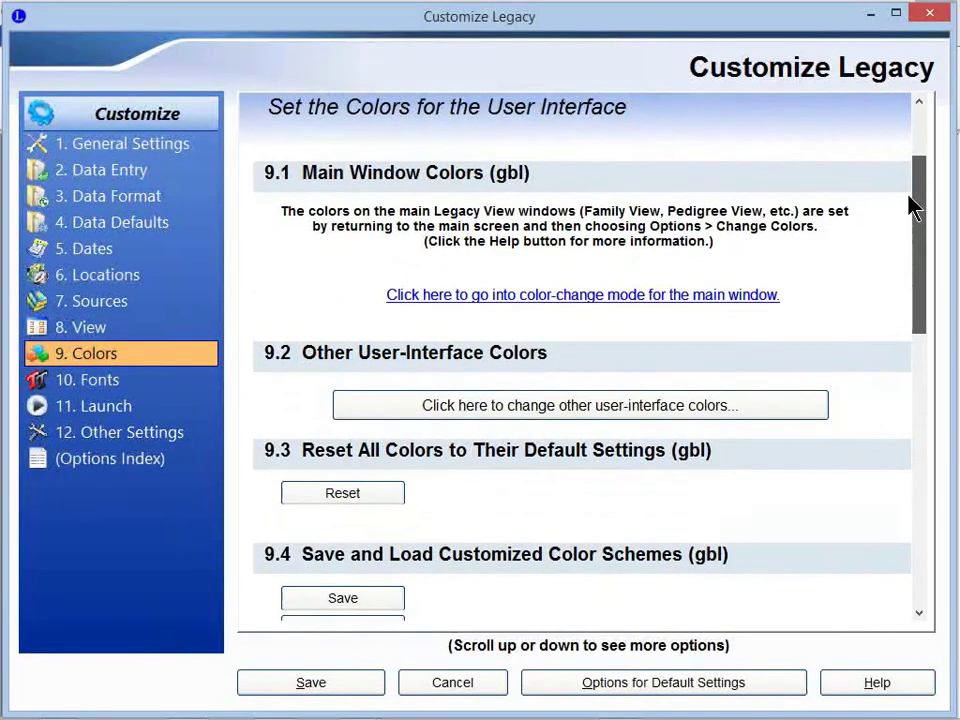
- In color change mode, set Tag 7 to a yellow background and black number, then save
click(555, 298)
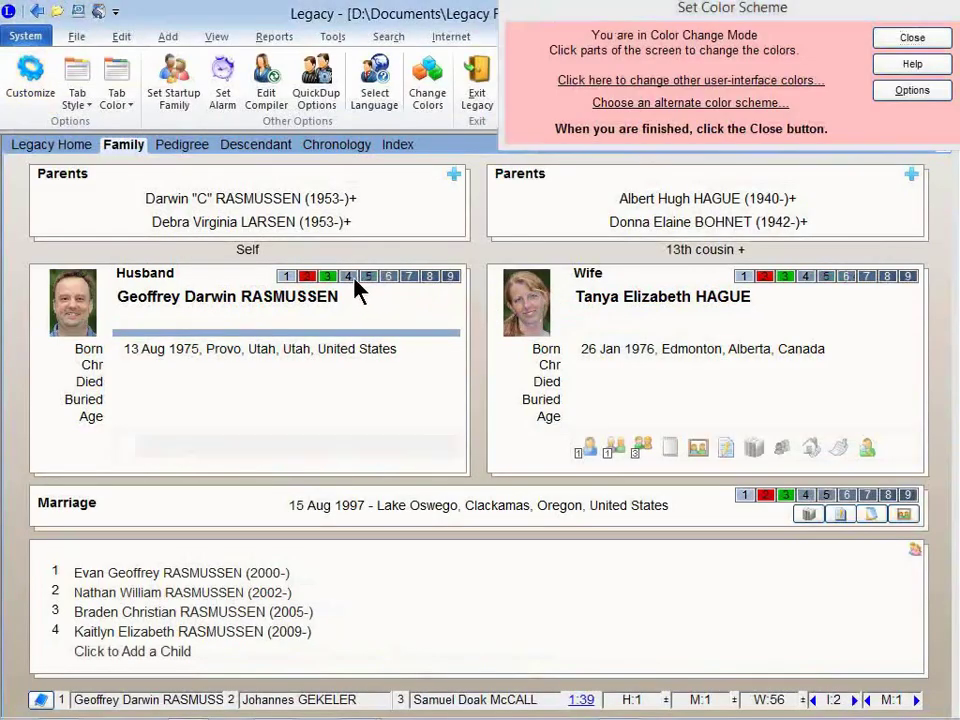
click(412, 286)
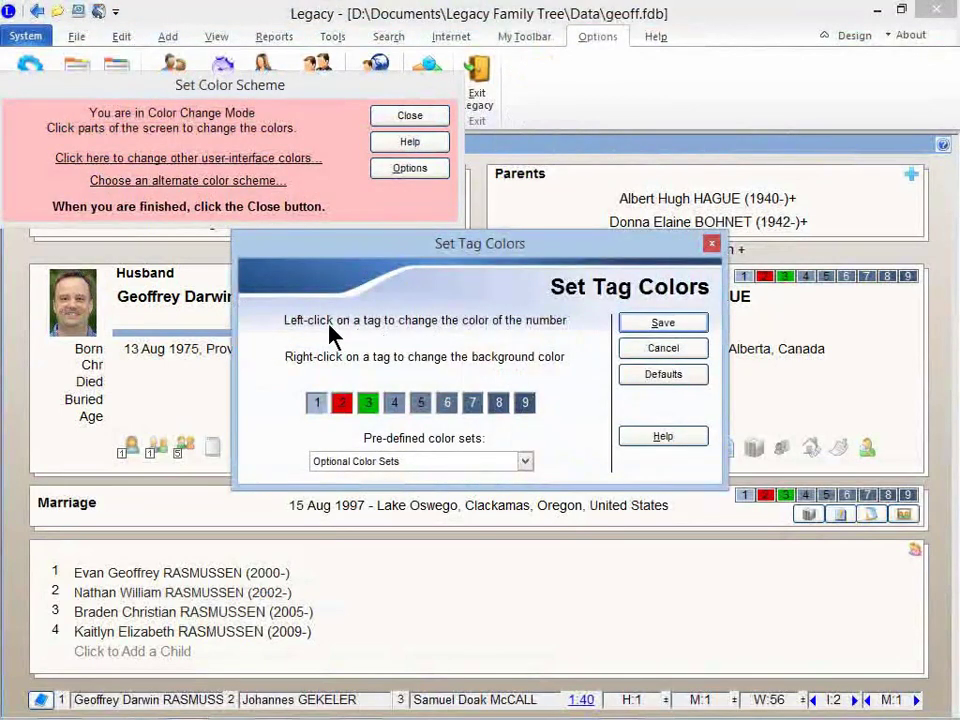
click(473, 402)
click(451, 349)
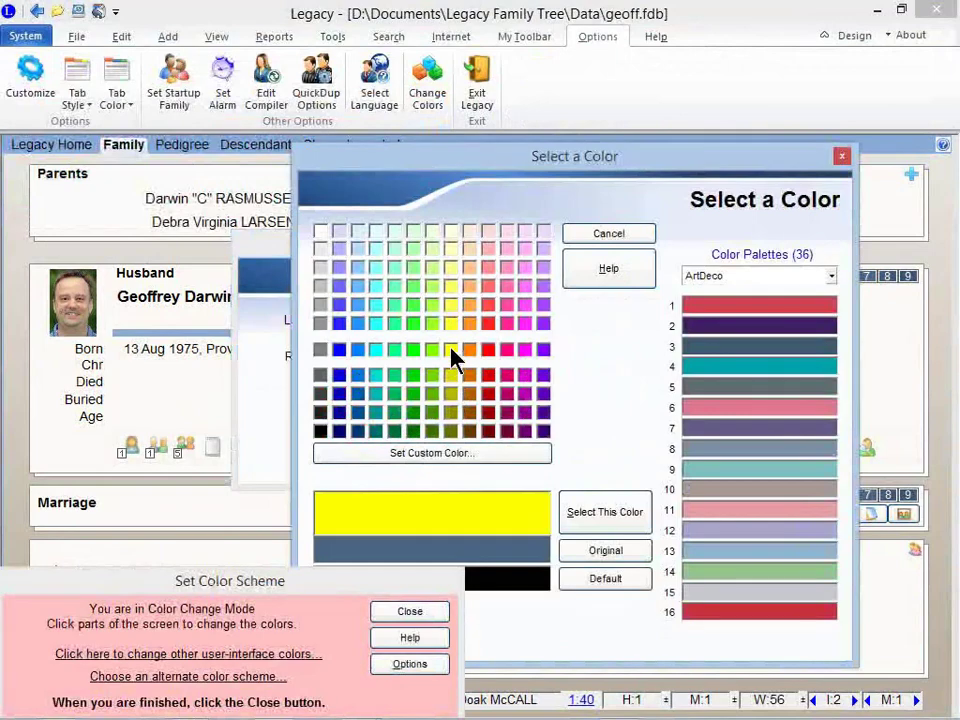
click(580, 512)
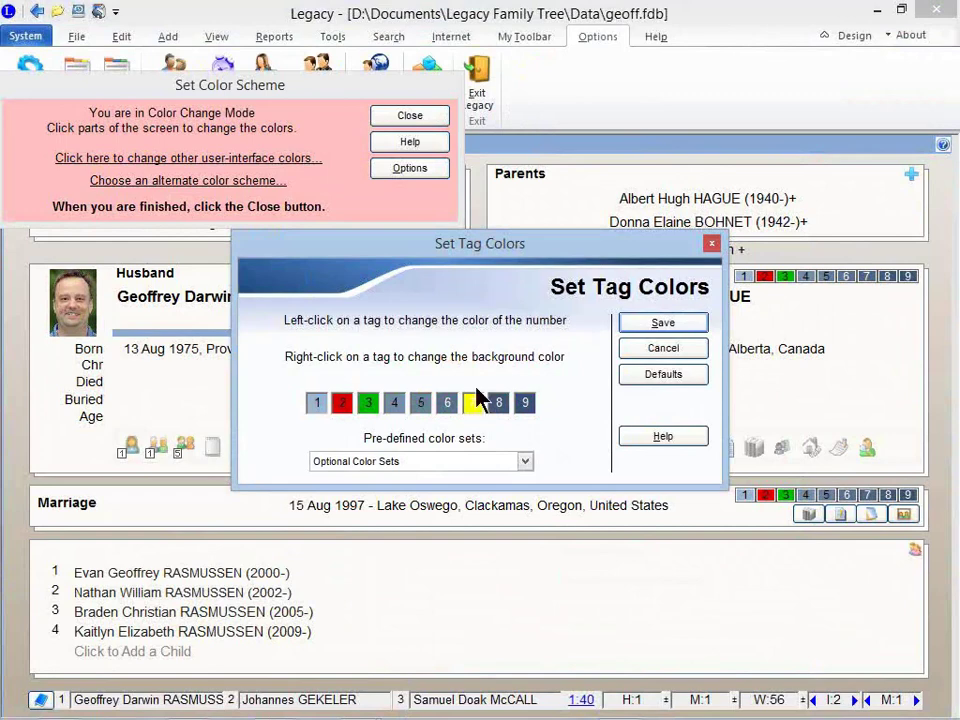
click(474, 403)
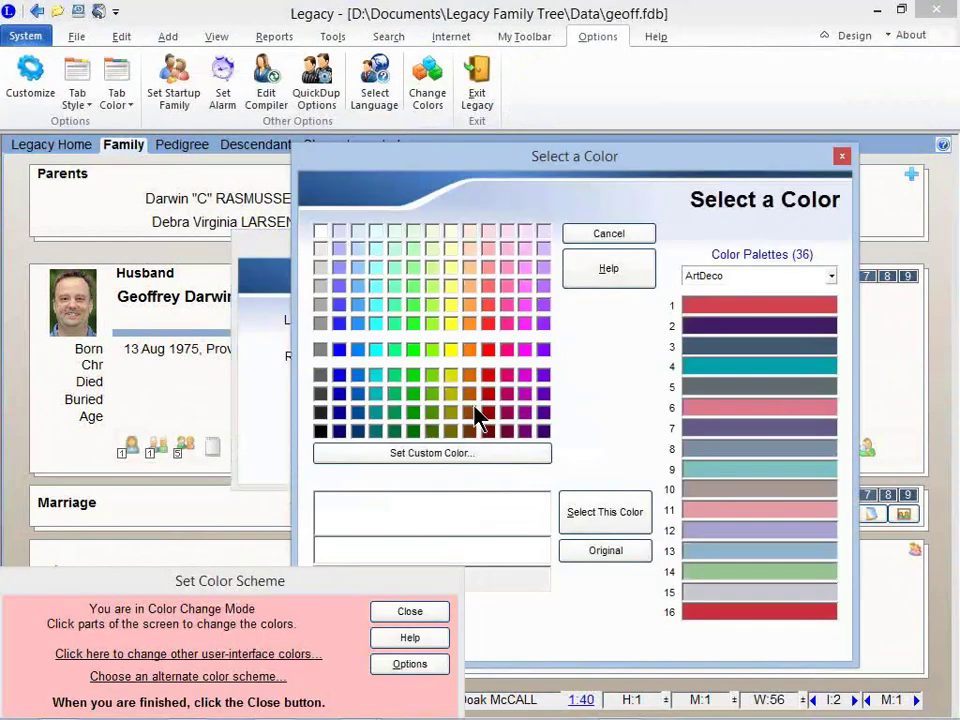
click(320, 431)
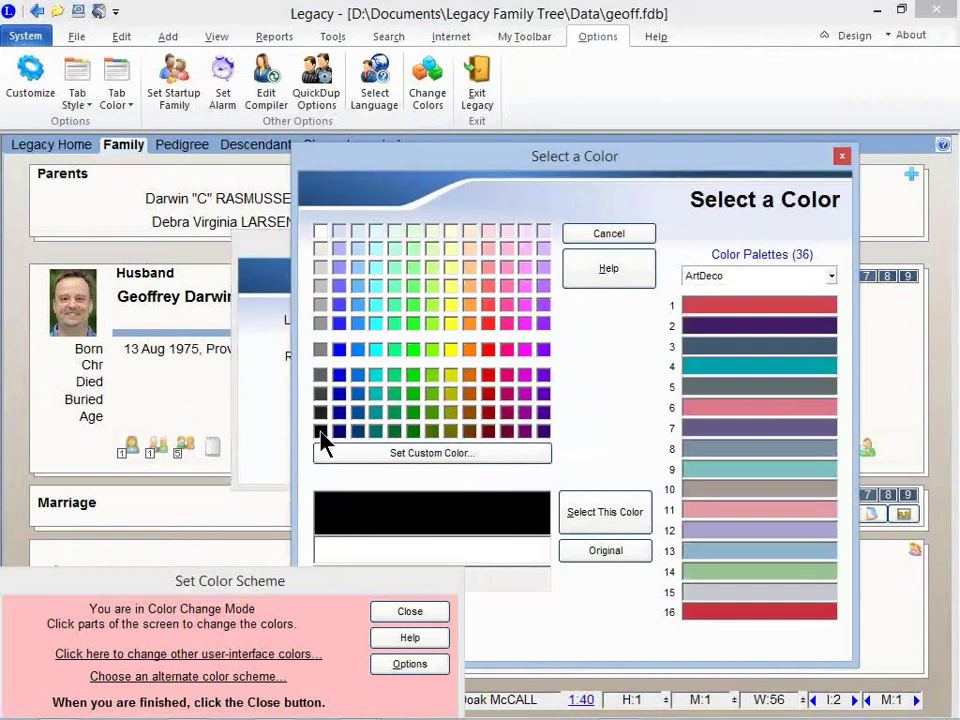
click(605, 512)
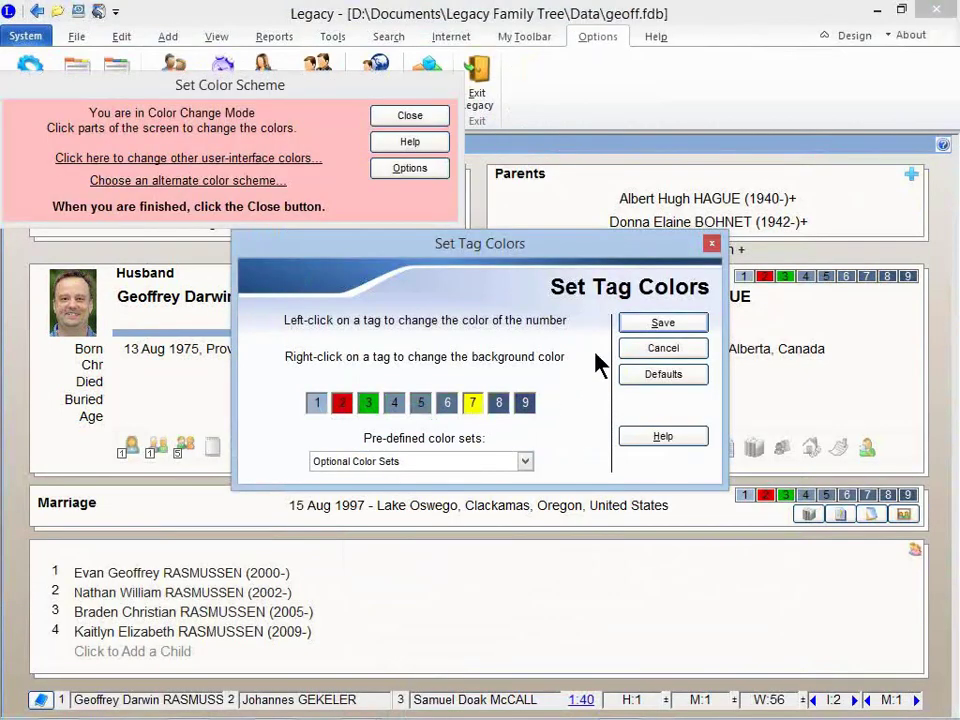
click(632, 320)
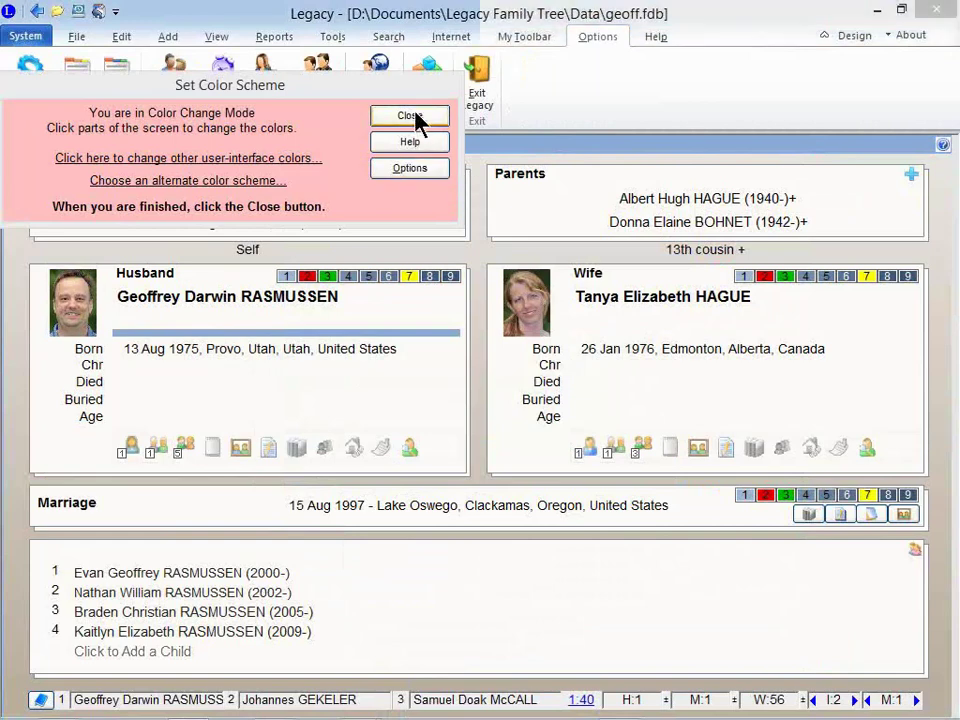
- Exit colour-change mode and start a Find search from the Search ribbon
click(417, 119)
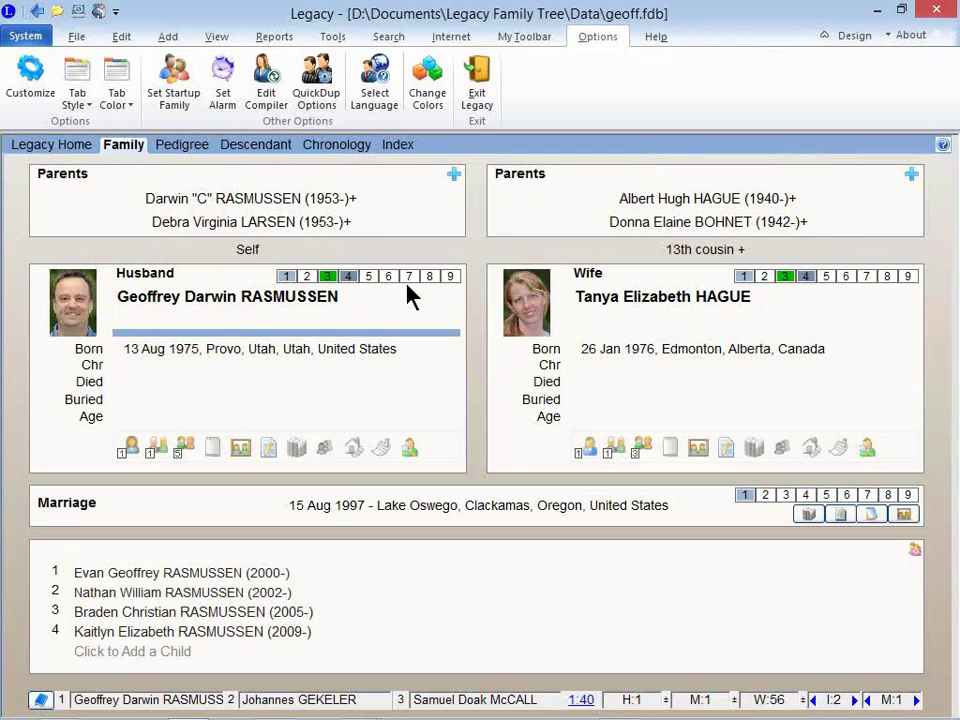
click(390, 40)
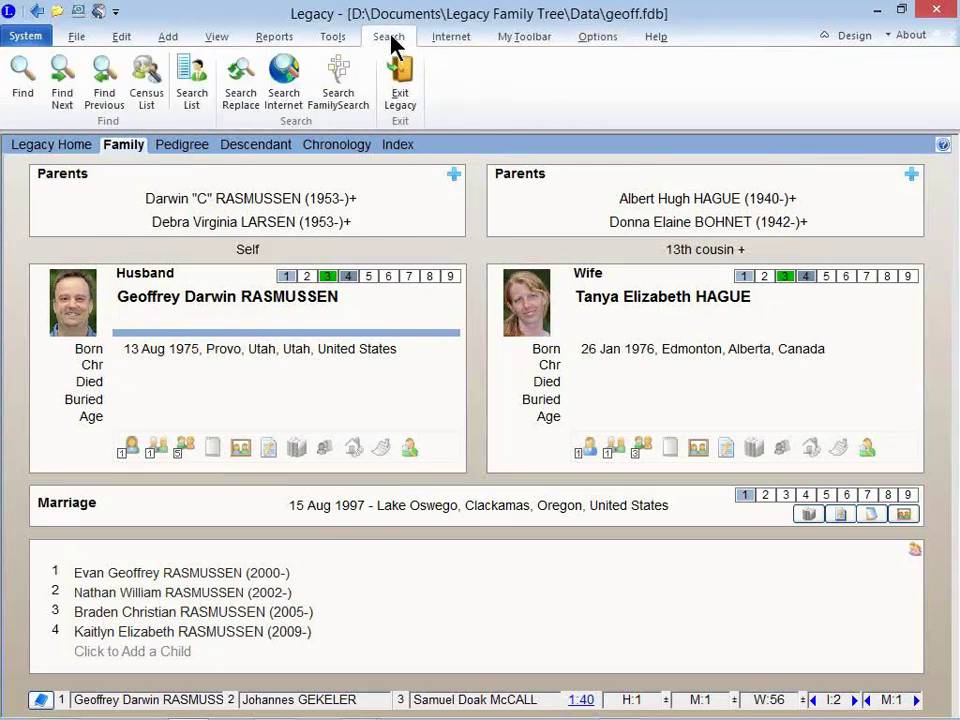
click(22, 103)
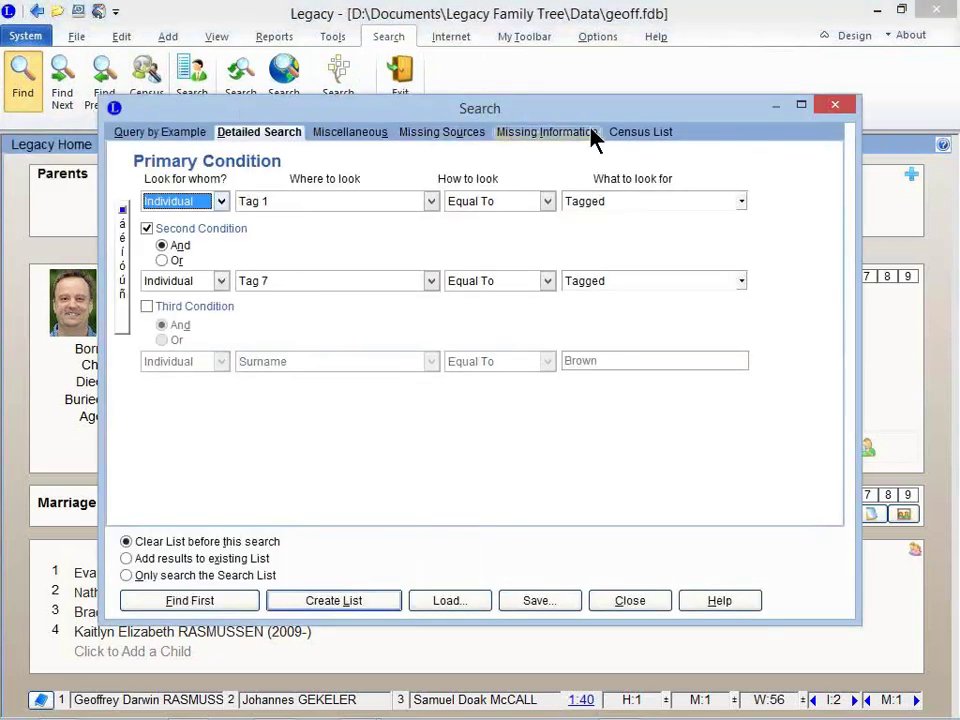
- Switch to the Census List search and choose the 1900 census year
click(613, 138)
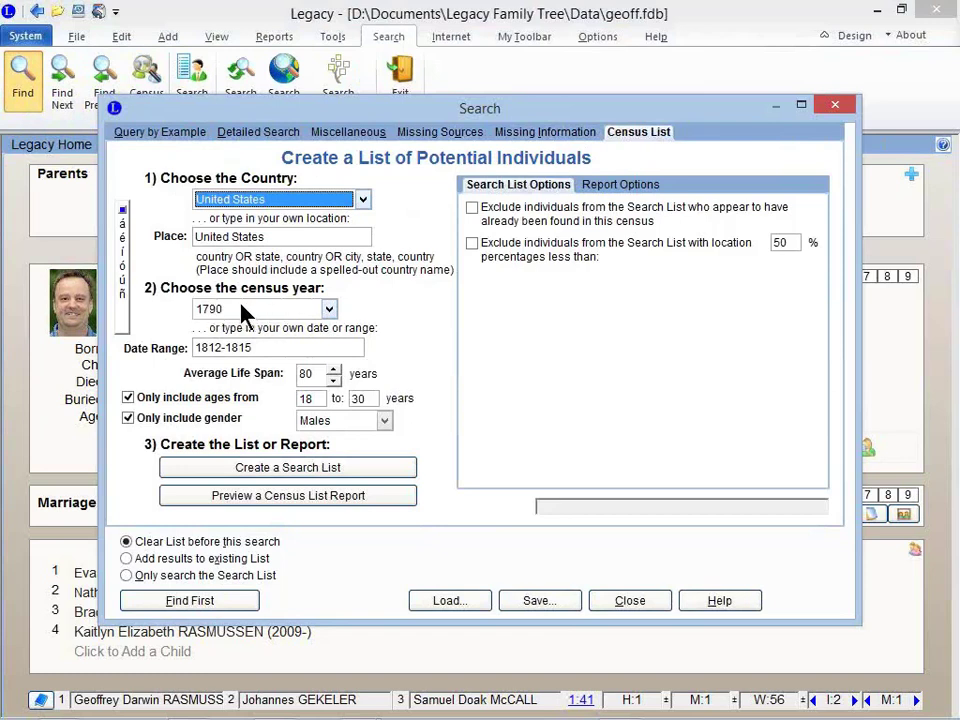
drag(258, 347, 185, 347)
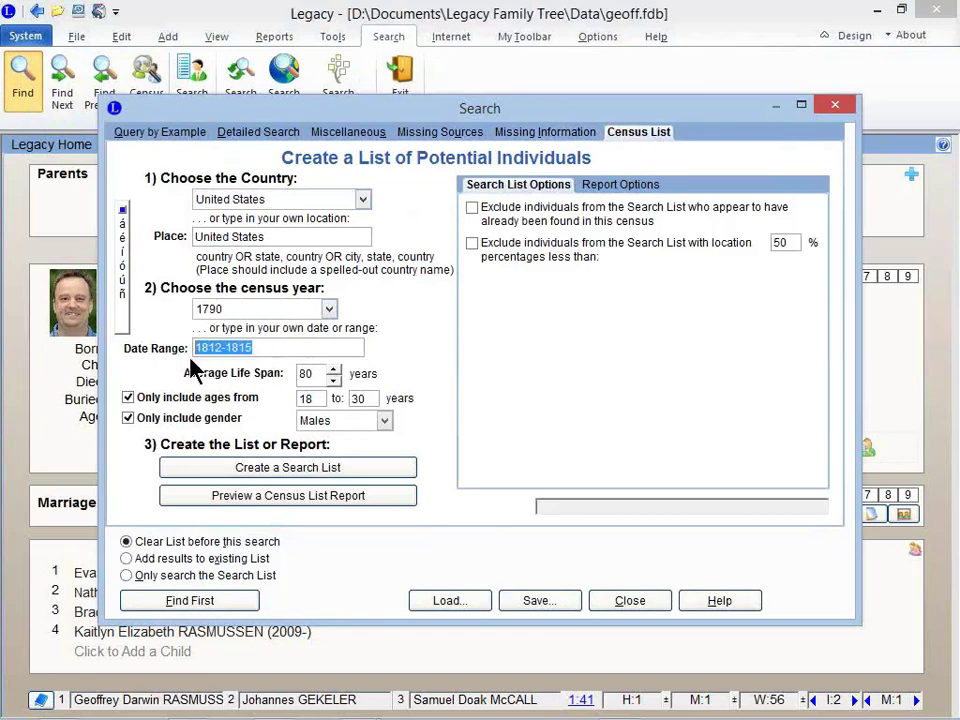
click(329, 310)
drag(332, 344, 330, 386)
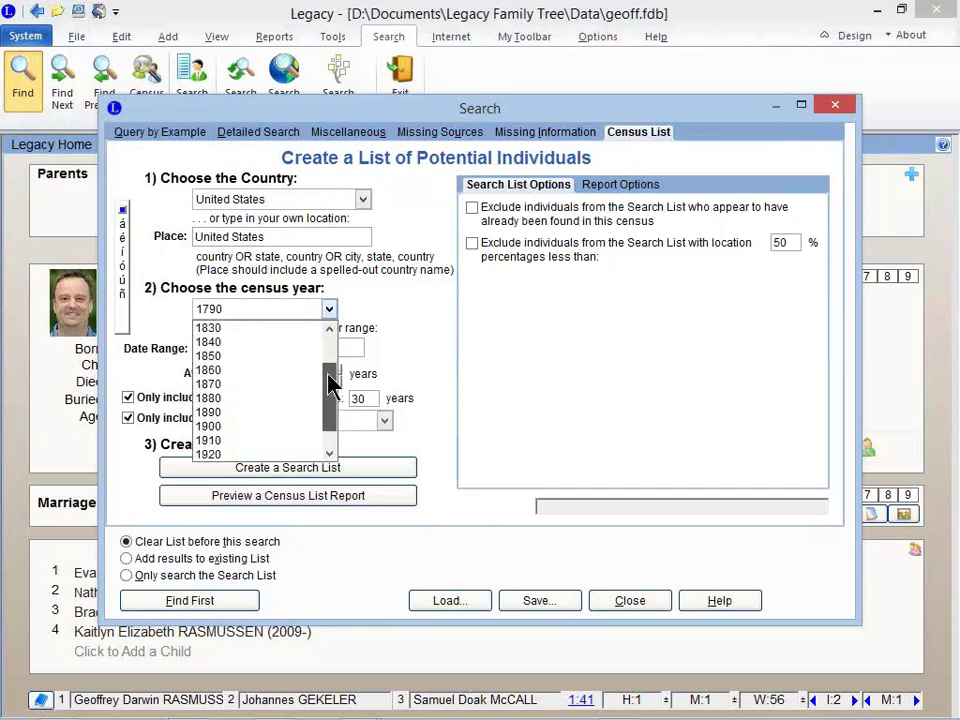
click(288, 428)
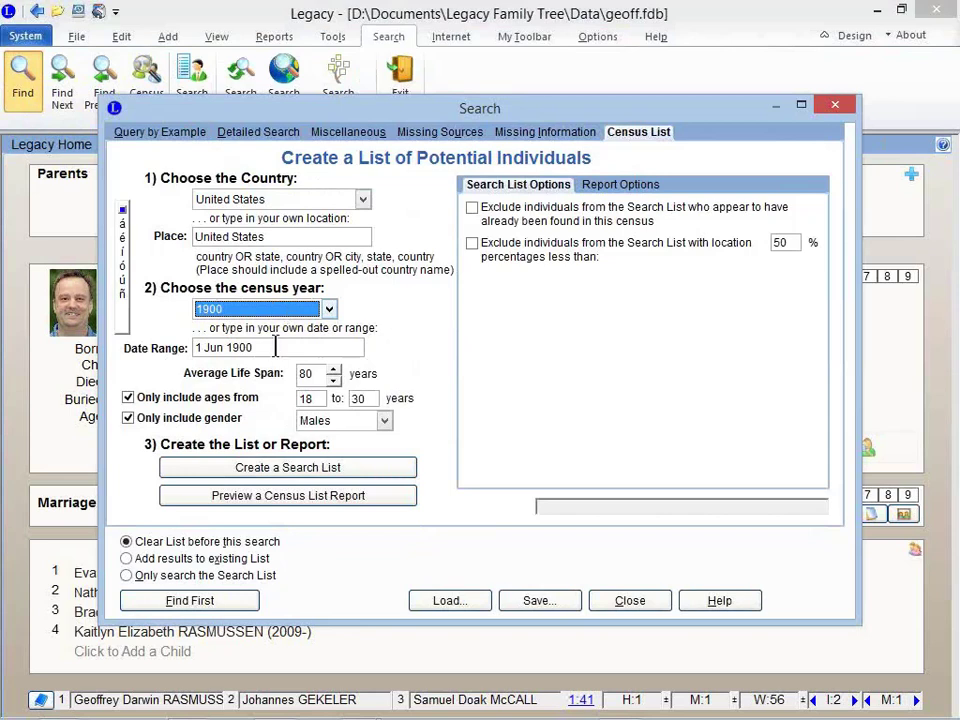
- Set place to Minnesota and date range to 1857, removing age and gender restrictions
drag(255, 348, 182, 349)
text(1812-1815)
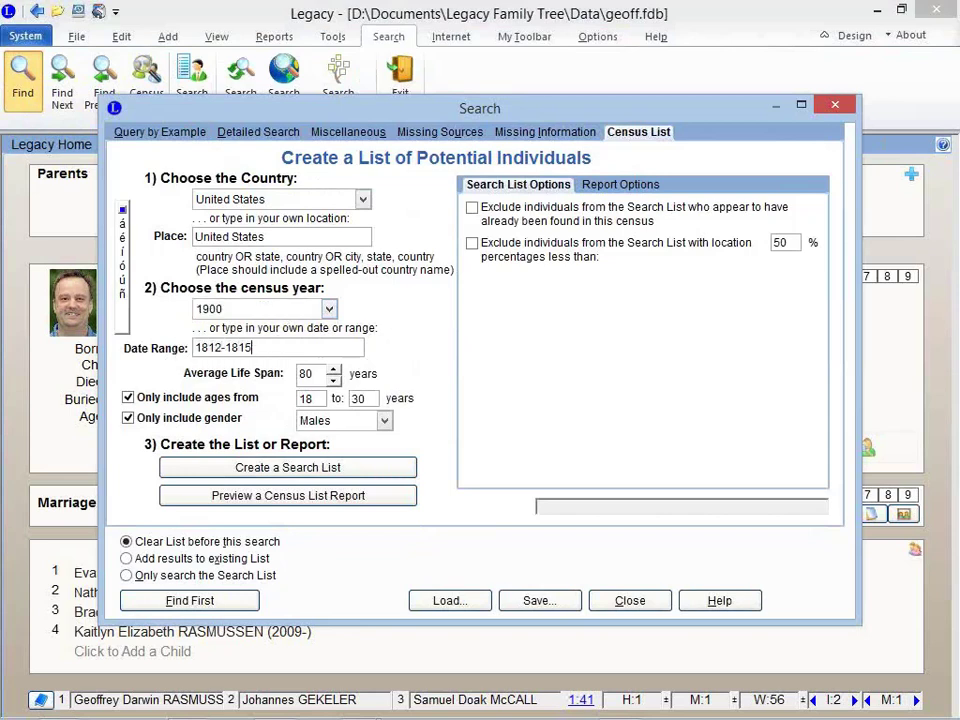
click(316, 236)
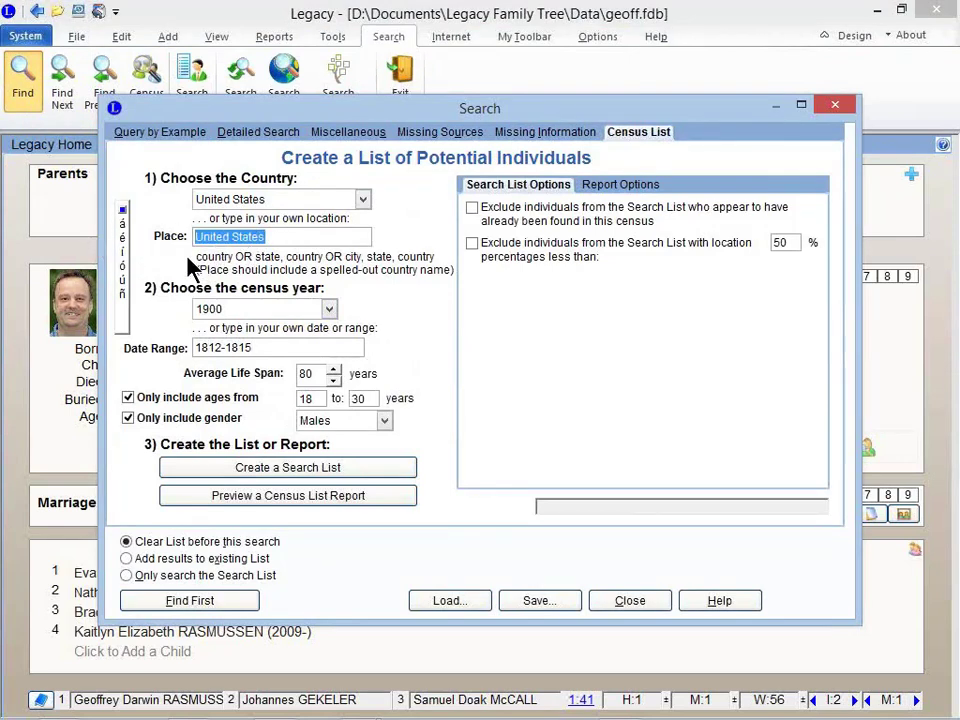
text(Minnesota)
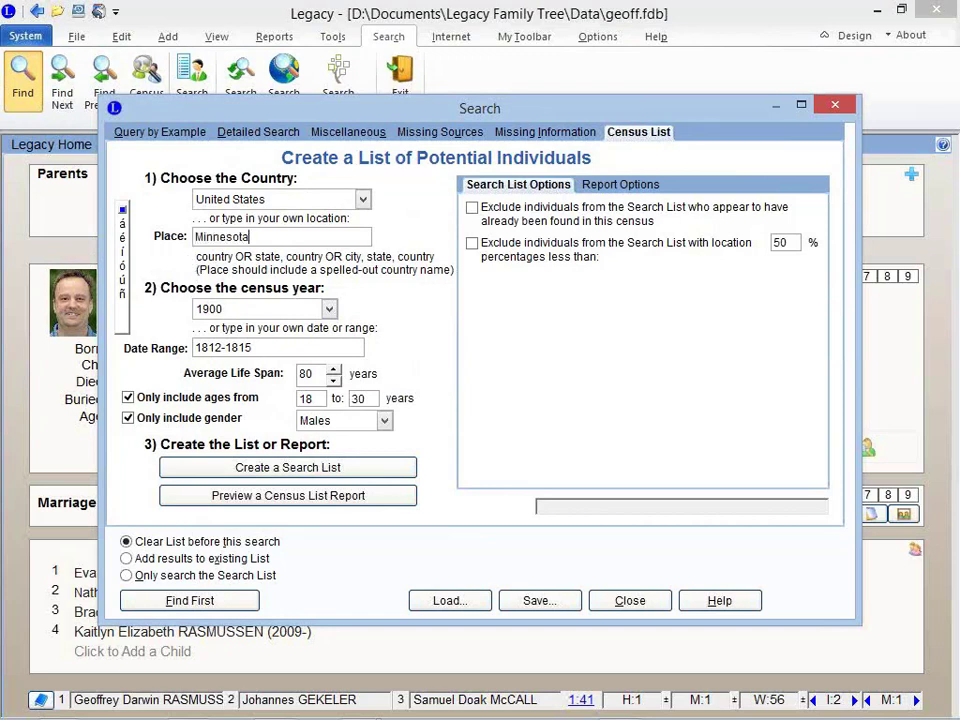
click(274, 349)
text(1857)
click(128, 397)
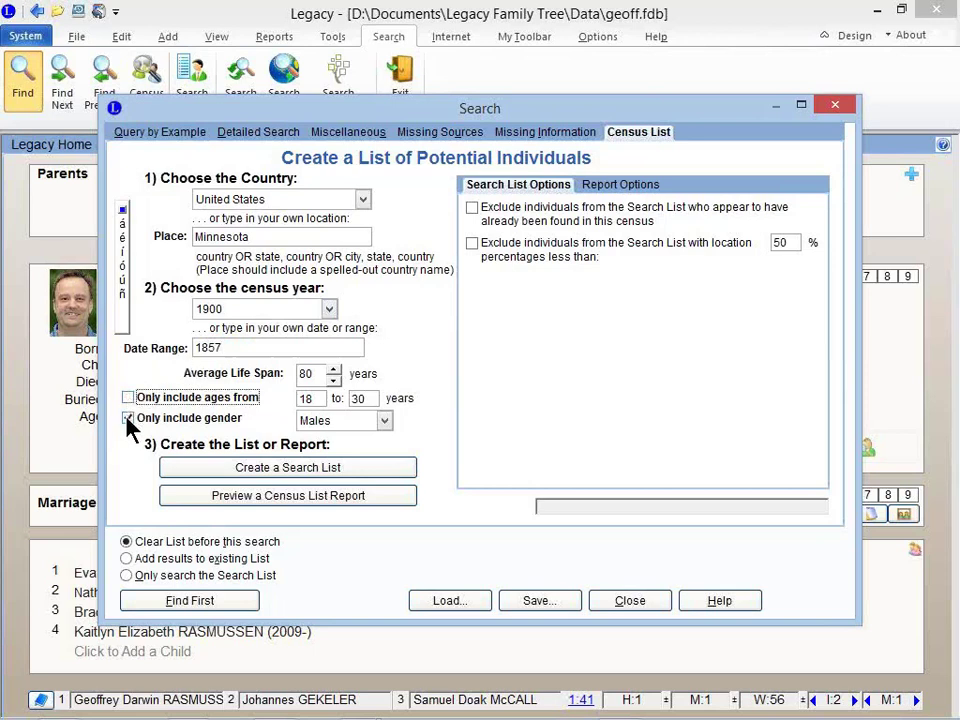
click(128, 419)
- Generate the Potential Census List report in Print Preview
click(293, 503)
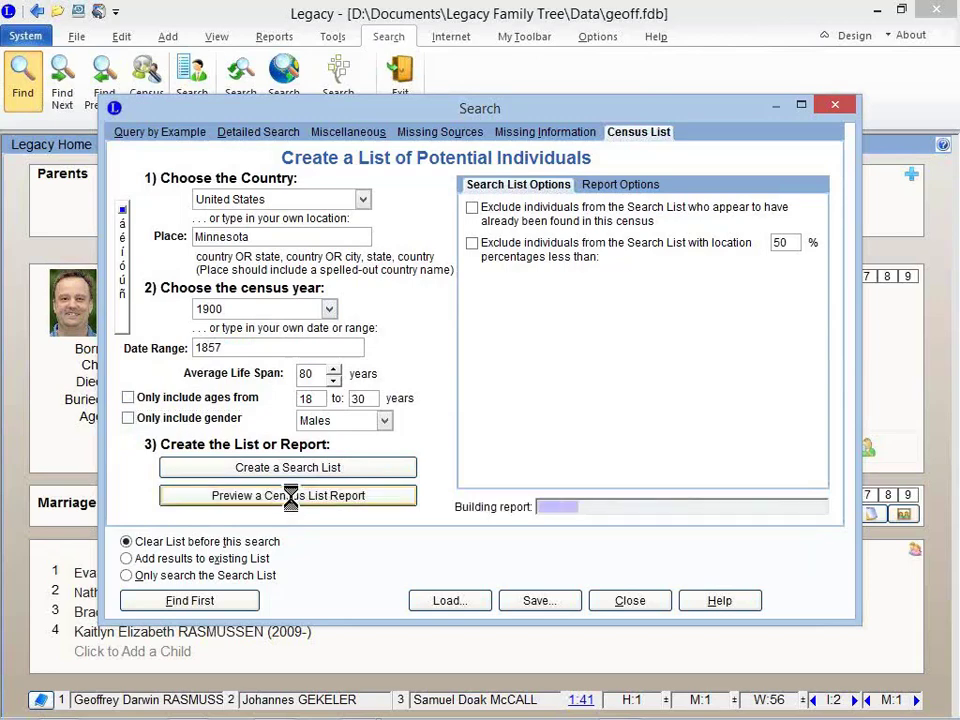